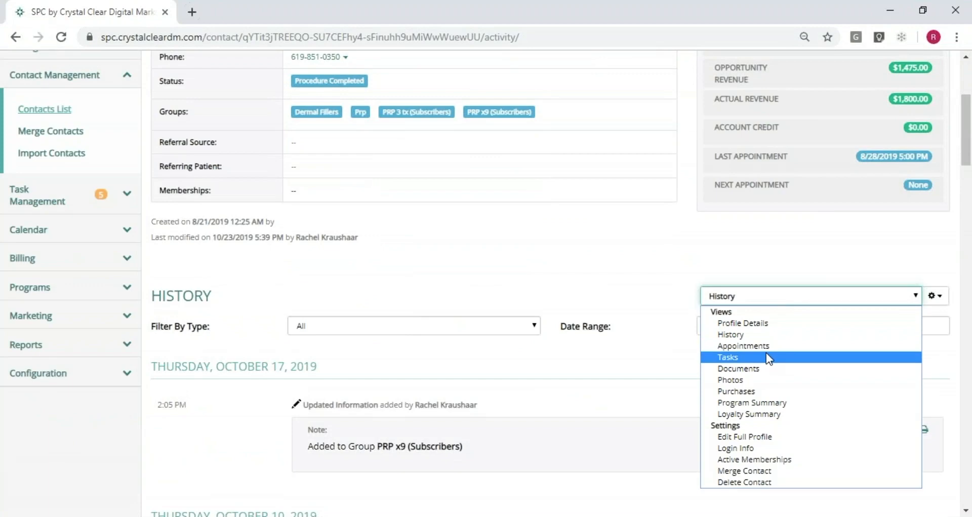
# Create a new task for this contact named "Call to Follow Up with PRP Inquiry" and assign it to the signed-in staff administrator.
pyautogui.click(767, 354)
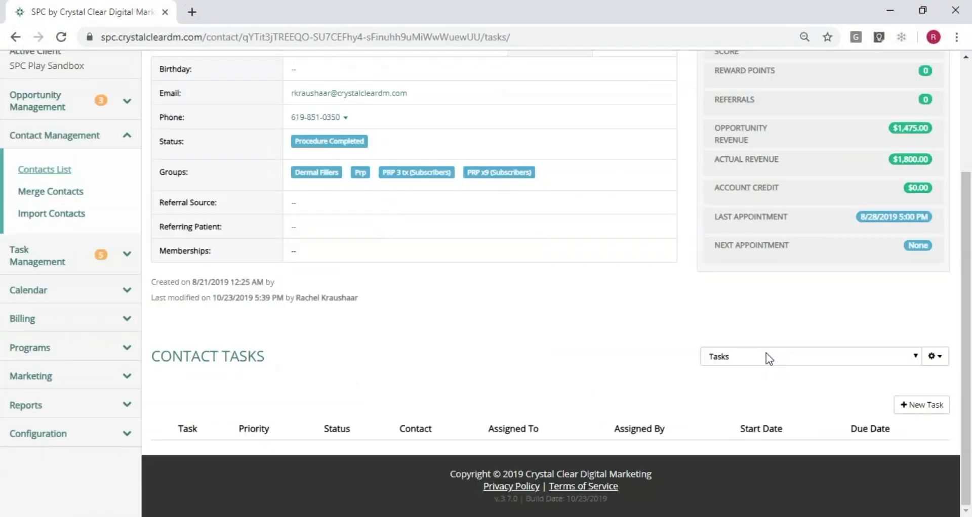
pyautogui.click(906, 411)
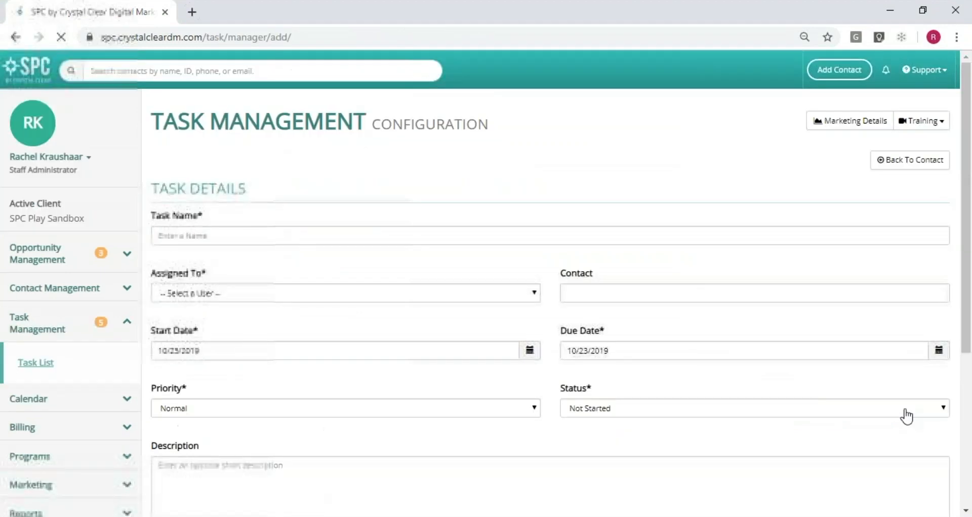
pyautogui.click(272, 230)
pyautogui.write('Call to Follow Up with PRP Inquiry')
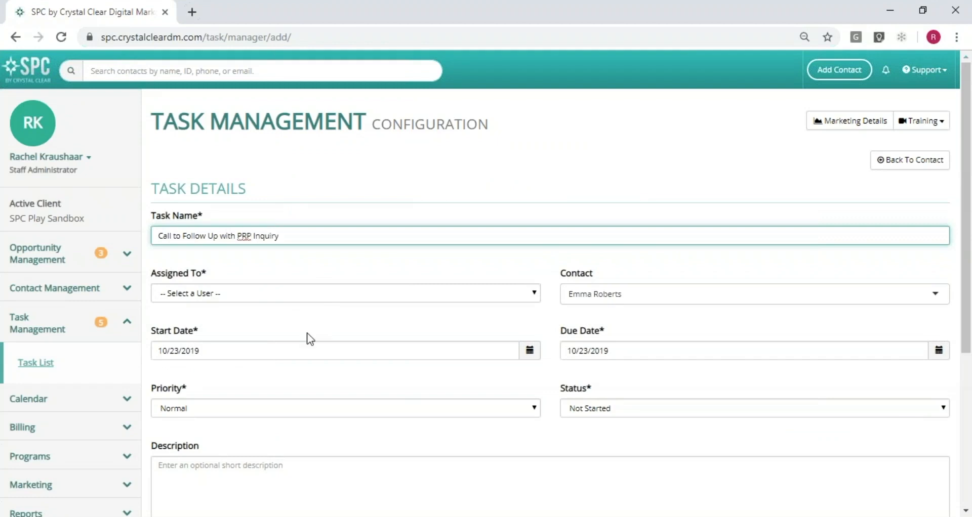
pyautogui.click(314, 297)
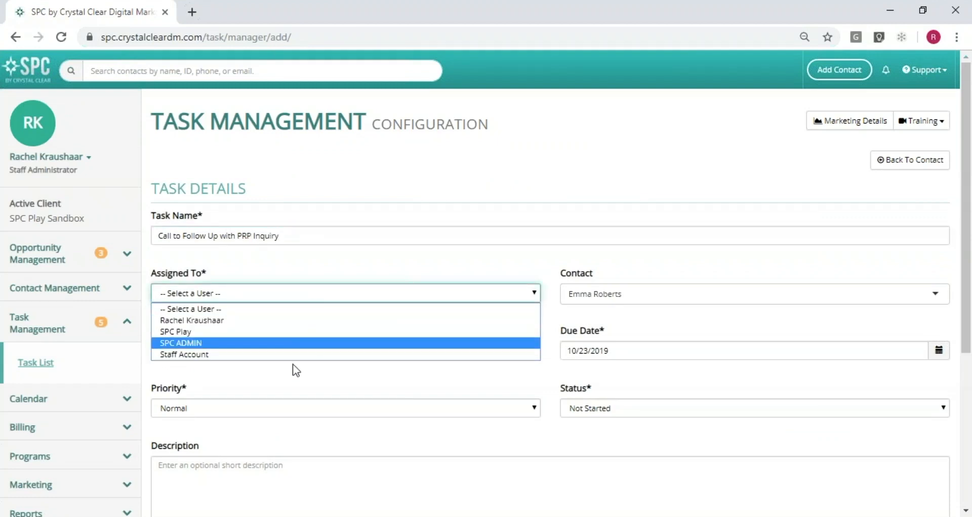
pyautogui.click(291, 322)
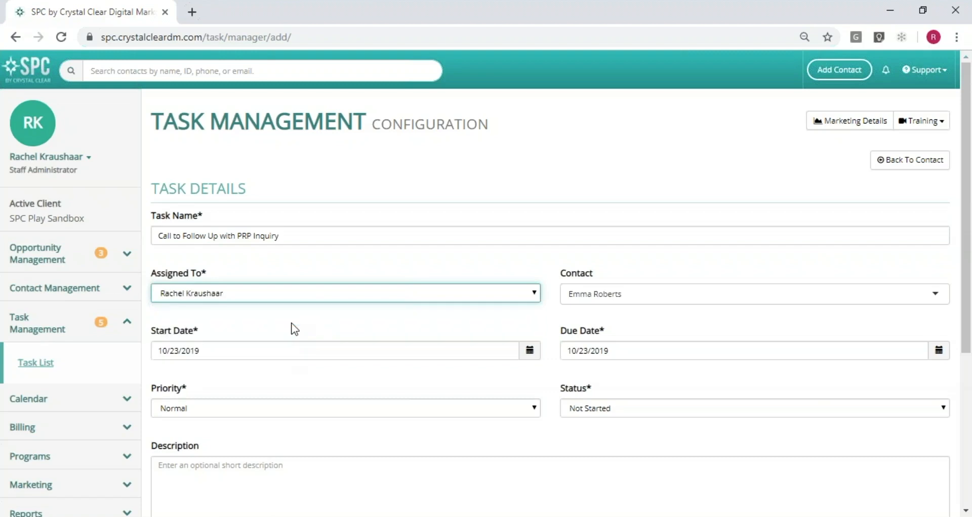
# Set the new task's due date to 10/31/2019.
pyautogui.scroll(-1, 295, 329)
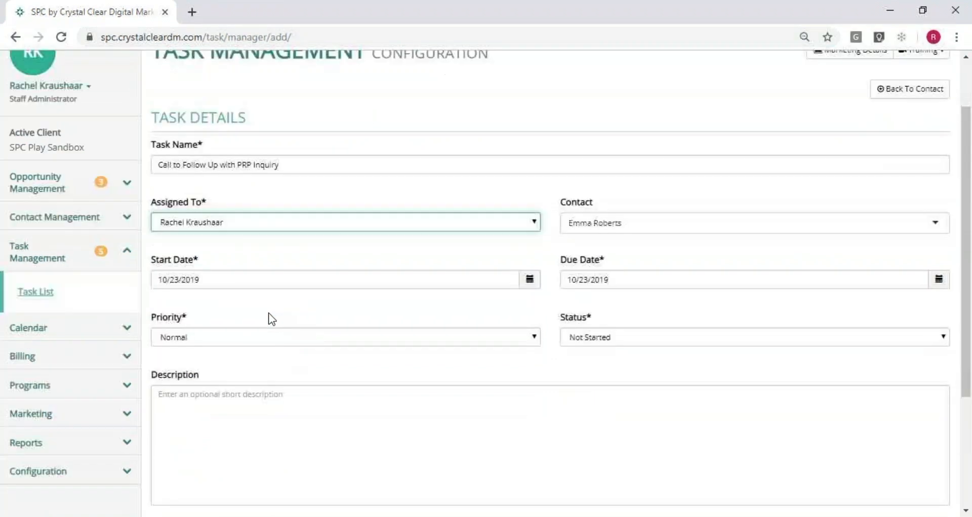
pyautogui.click(530, 280)
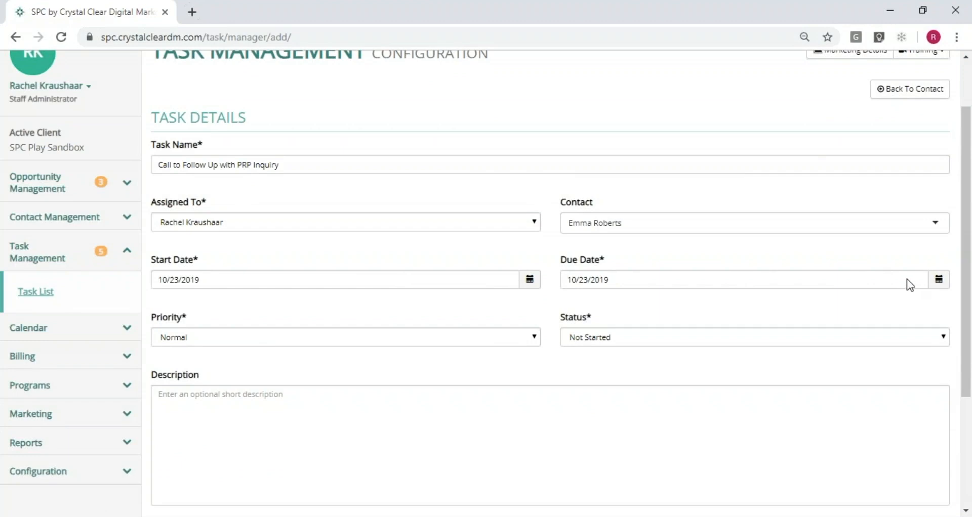
pyautogui.click(765, 273)
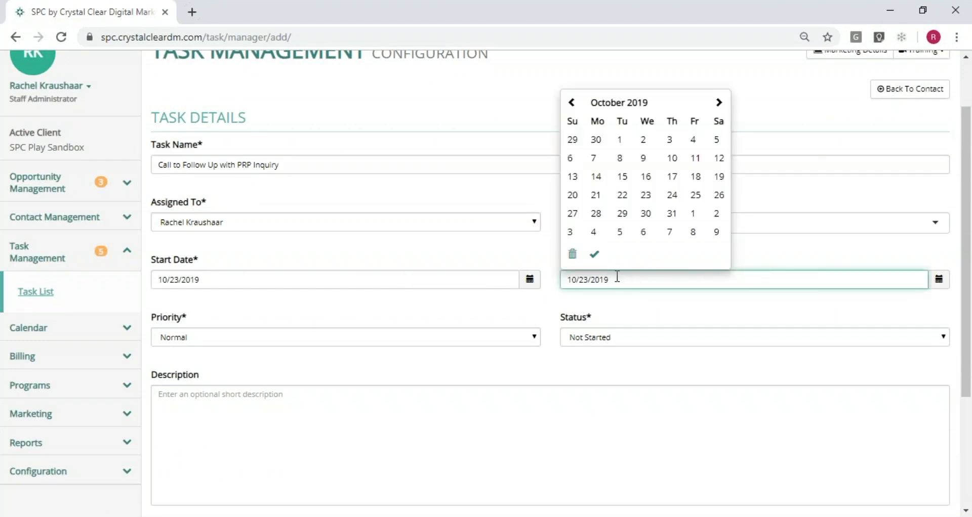
pyautogui.click(671, 213)
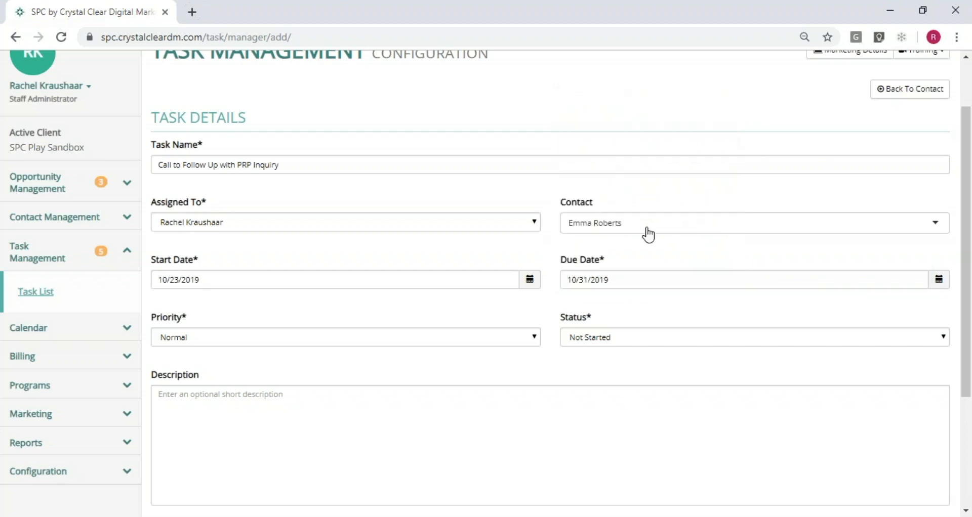
# Choose Normal as the task's priority and Not Started as its status.
pyautogui.click(230, 338)
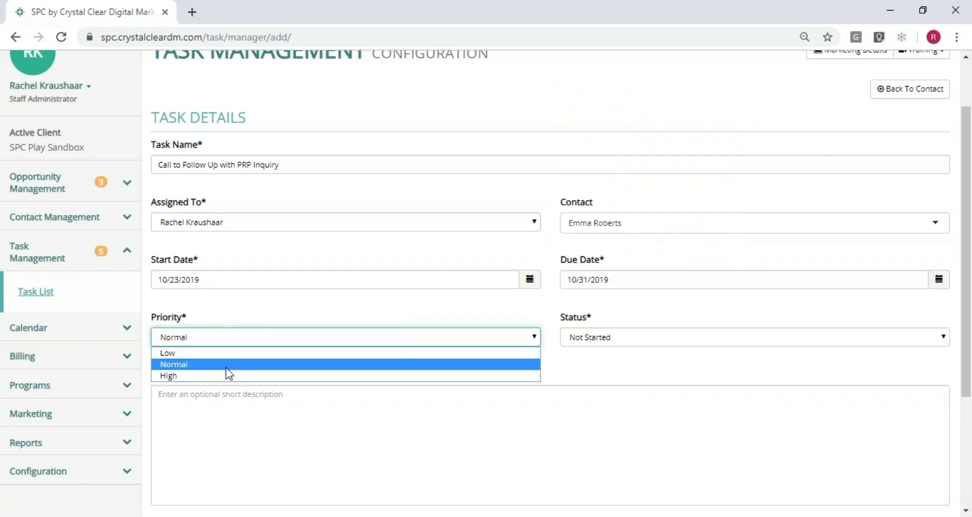
pyautogui.click(226, 367)
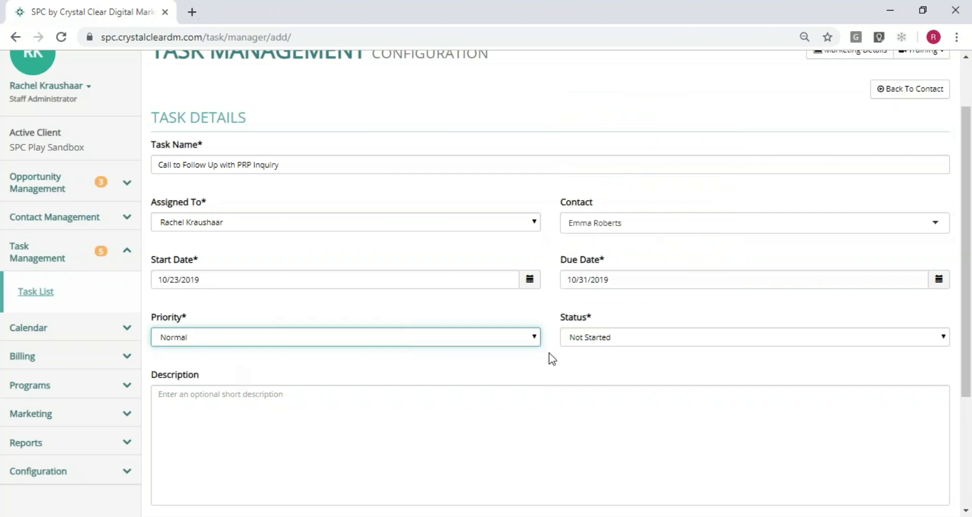
pyautogui.click(616, 339)
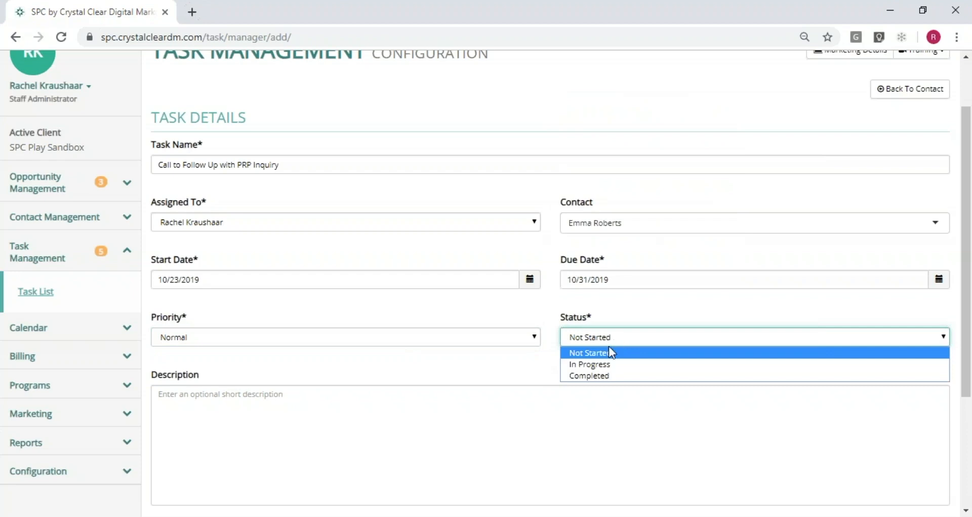
pyautogui.click(610, 354)
# Add the description "Pt expressed interest with PRP but wanted to discuss it with her husband first." and save the task.
pyautogui.scroll(-3, 611, 314)
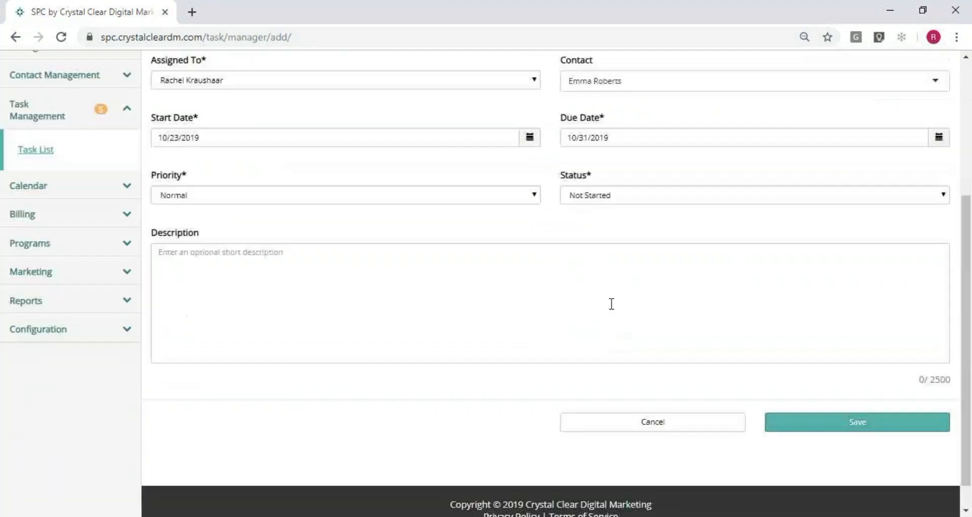
pyautogui.click(322, 278)
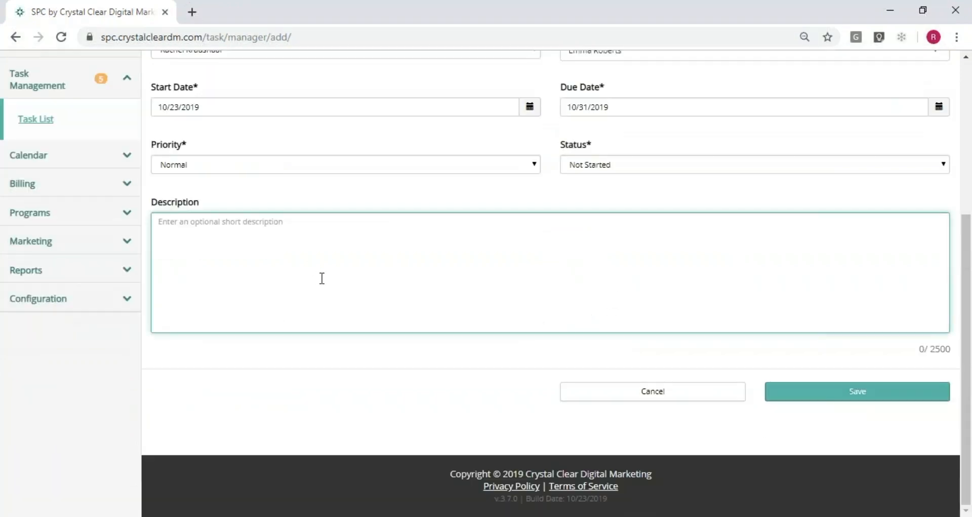
pyautogui.write('Pt expressed interest with PRP but wanted to discuss it with her husband first.')
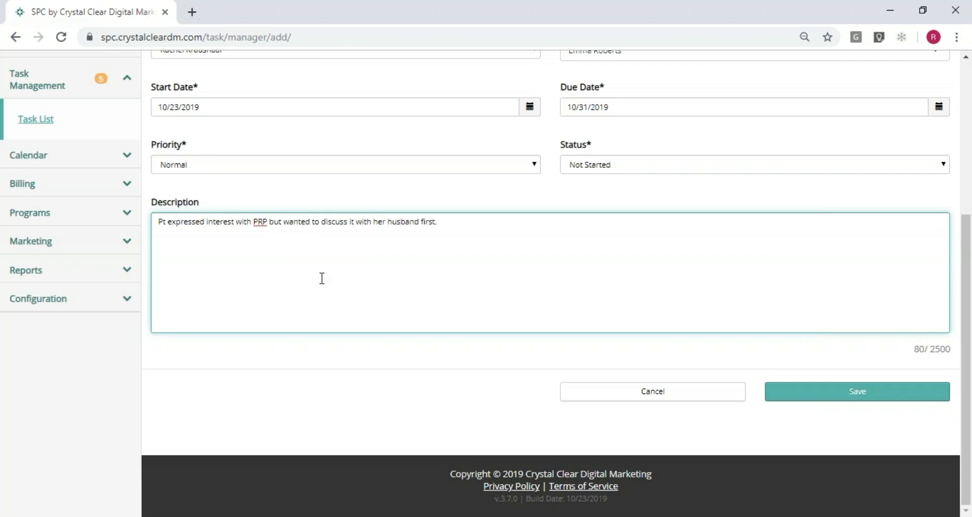
pyautogui.press('BackSpace')
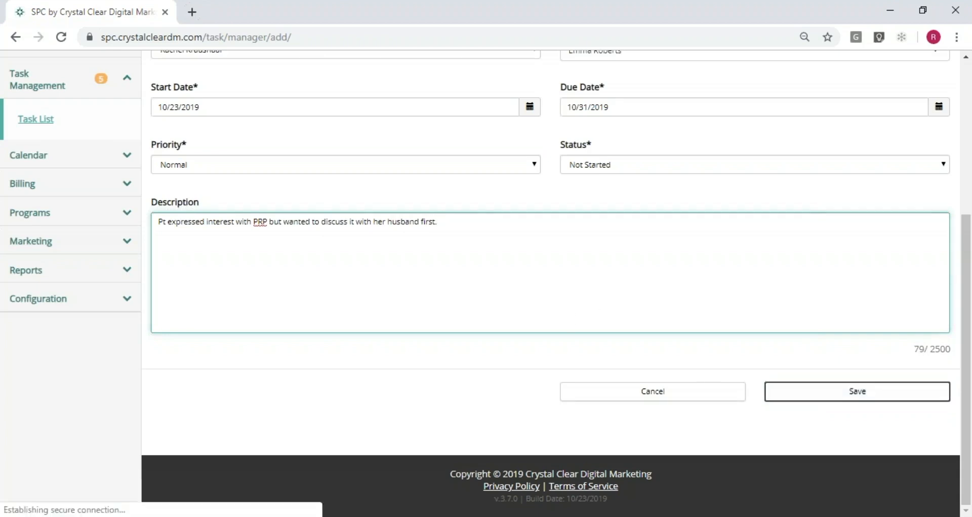
pyautogui.click(857, 391)
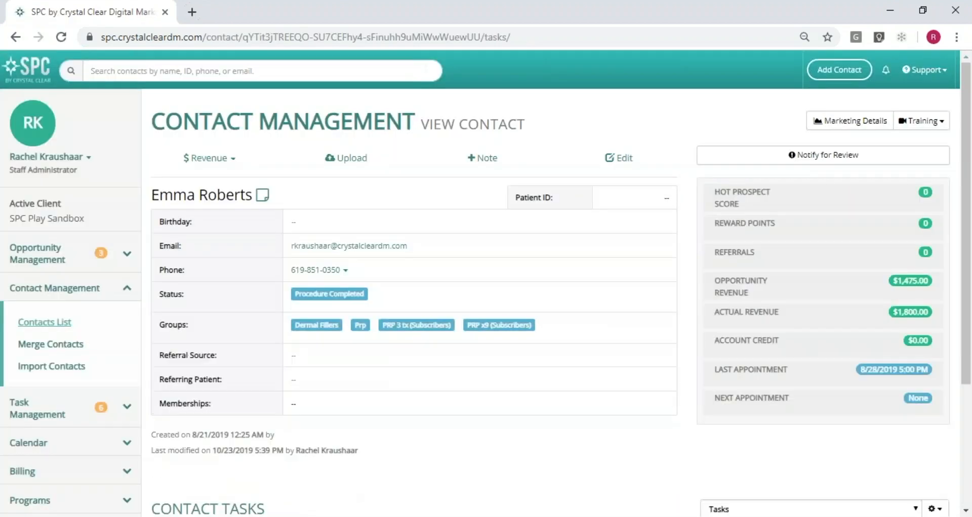
# Reopen the PRP inquiry follow-up task from the contact's tasks and set its status to In Progress.
pyautogui.scroll(-3, 737, 394)
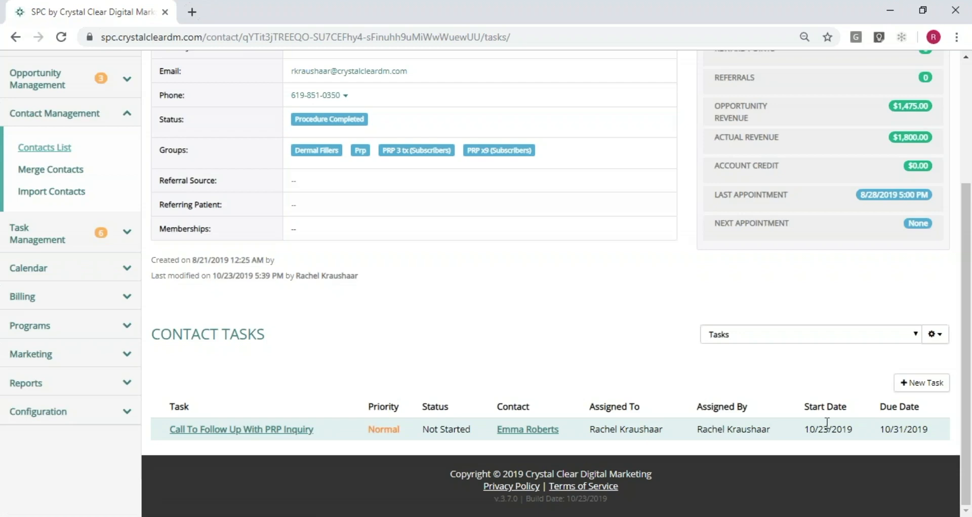
pyautogui.click(245, 432)
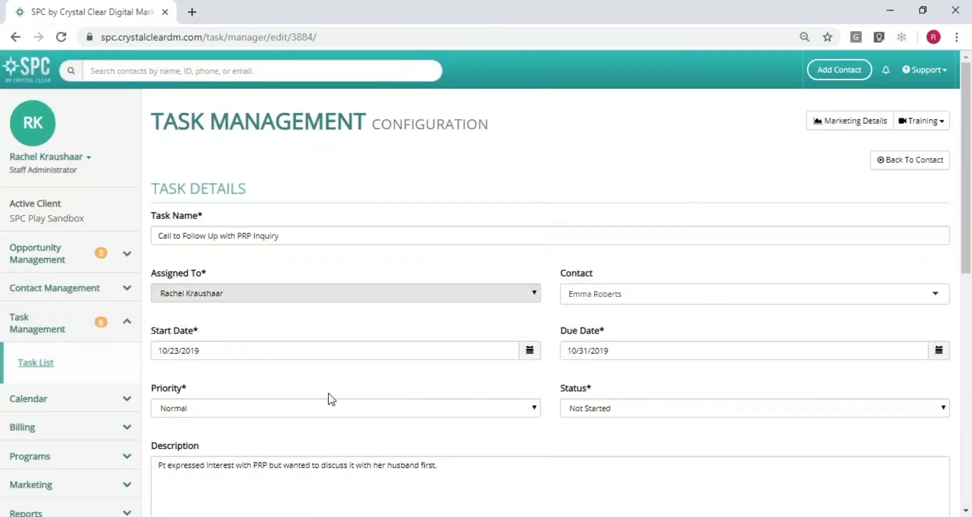
pyautogui.click(626, 405)
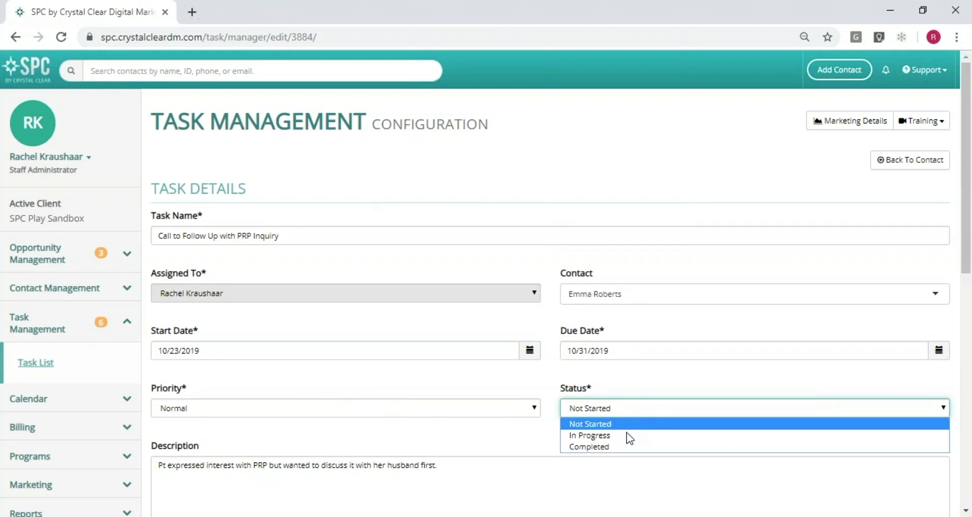
pyautogui.click(628, 436)
# Add the comment "Called and left VM on 10/23" to the task and save the changes.
pyautogui.scroll(-7, 630, 439)
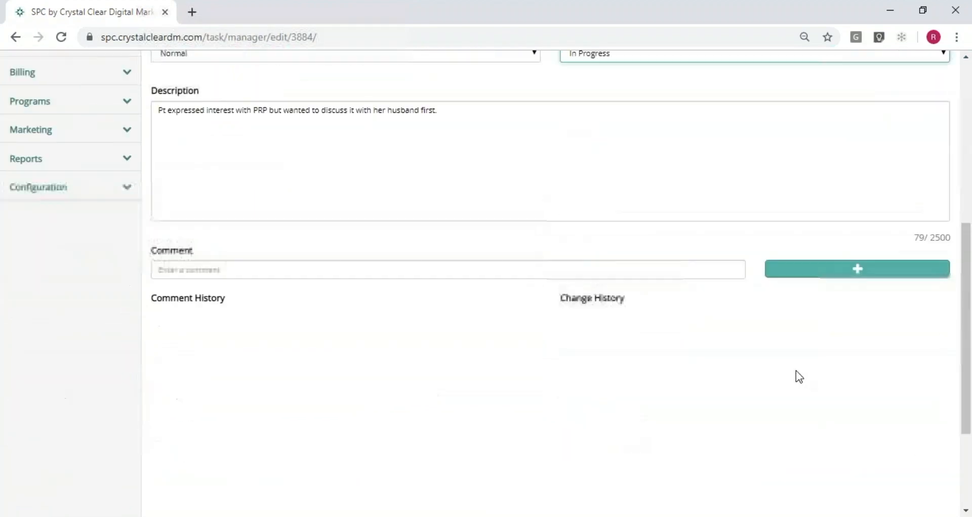
pyautogui.click(444, 267)
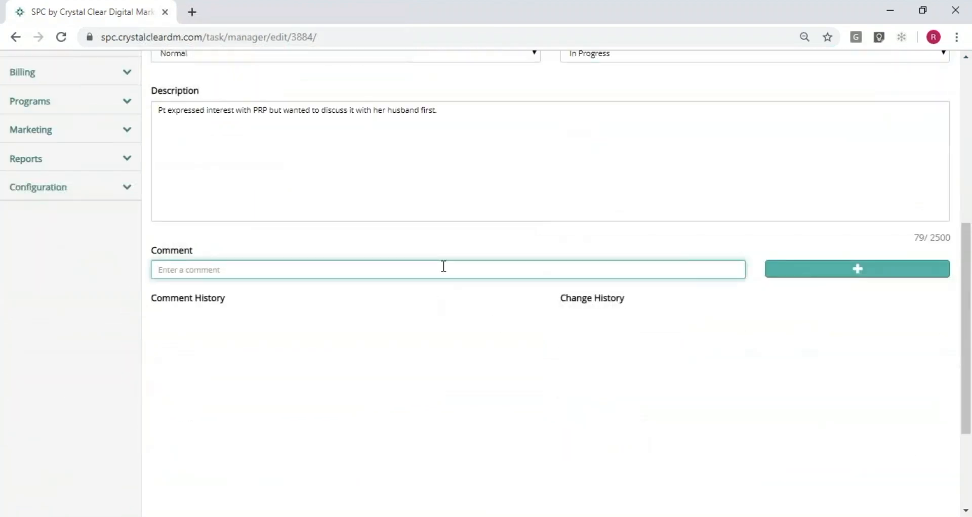
pyautogui.write('Called and left VM on 10/23')
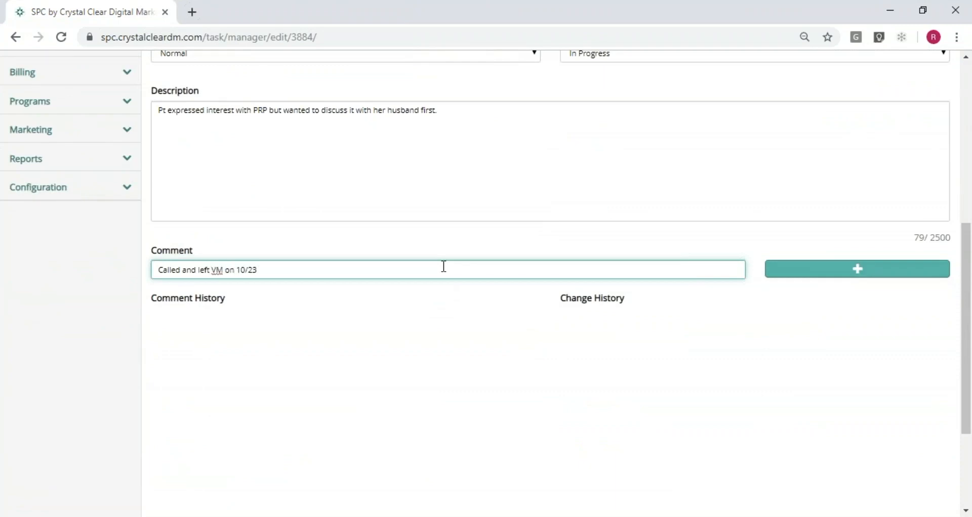
pyautogui.scroll(-2, 443, 267)
pyautogui.click(859, 198)
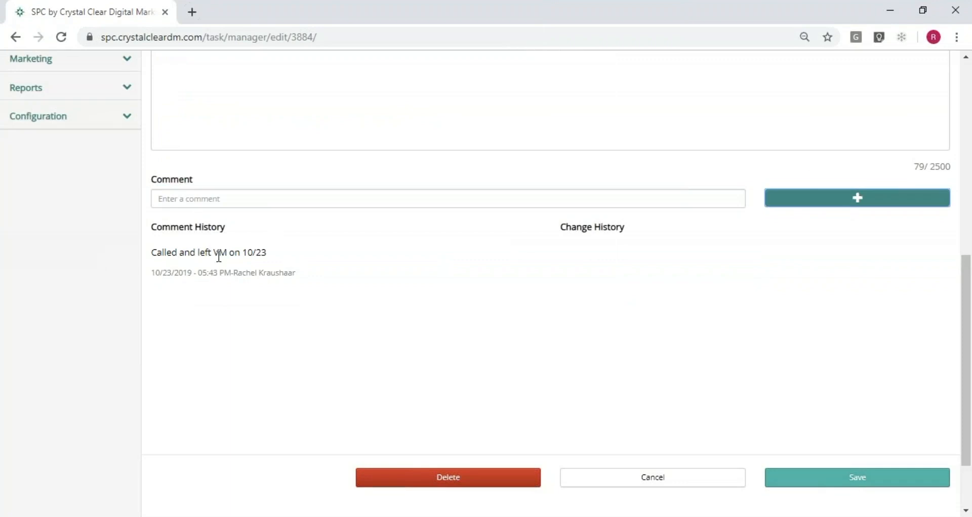
pyautogui.click(846, 480)
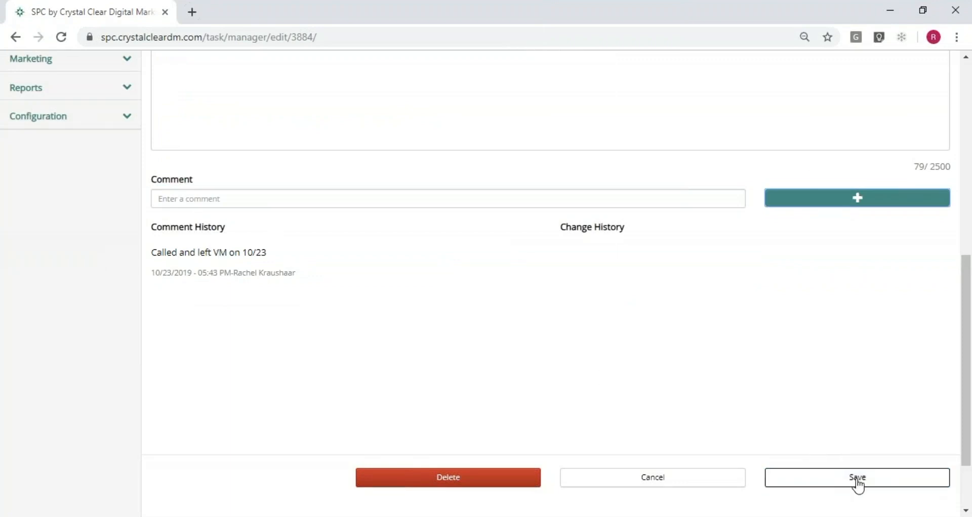
pyautogui.click(846, 480)
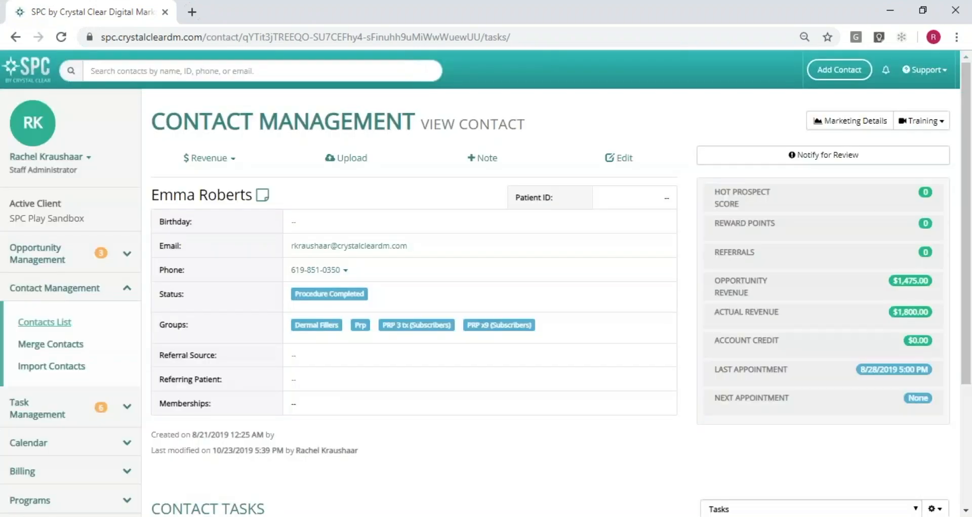
# Check the contact's updated task entry and open the overall Task List.
pyautogui.scroll(-4, 668, 380)
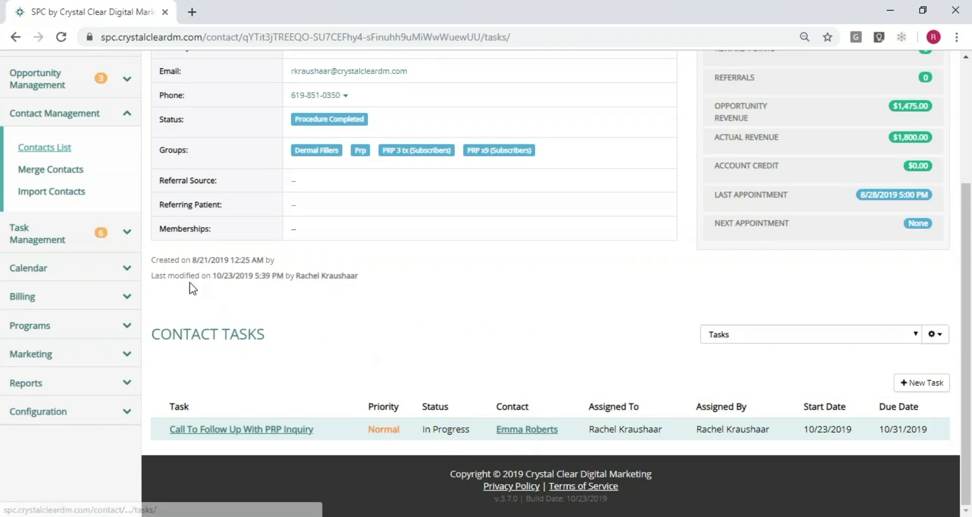
pyautogui.click(59, 237)
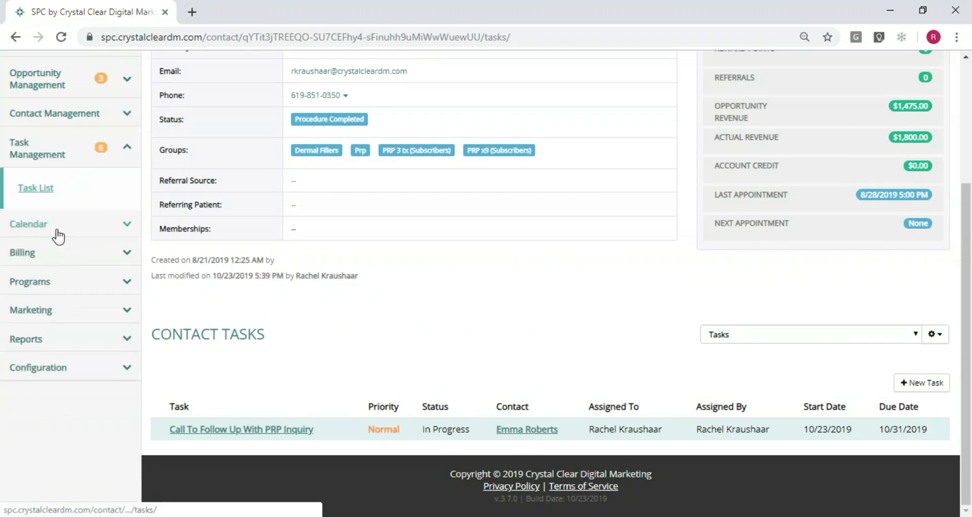
pyautogui.click(33, 191)
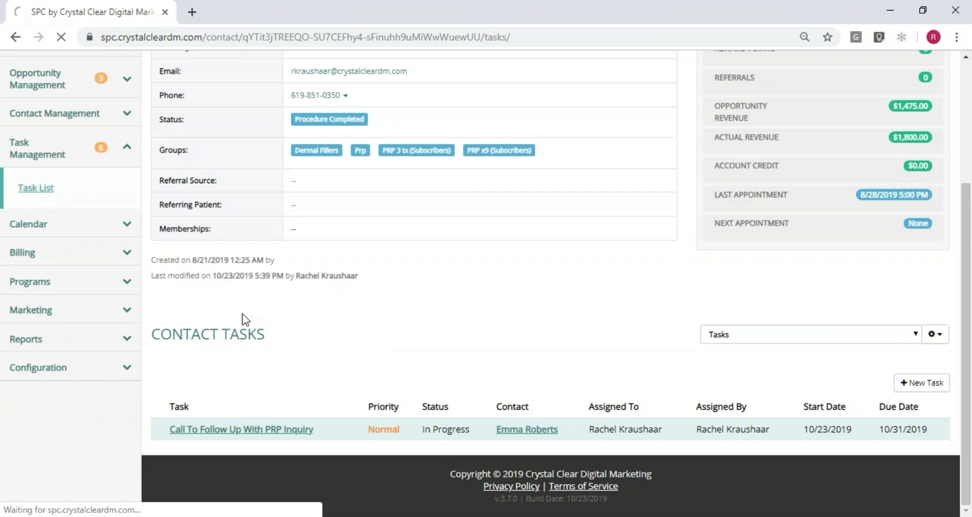
# Set the Follow Up Call and Invisible Aligners tasks as Completed together with a bulk action and confirm the update.
pyautogui.scroll(-2, 355, 235)
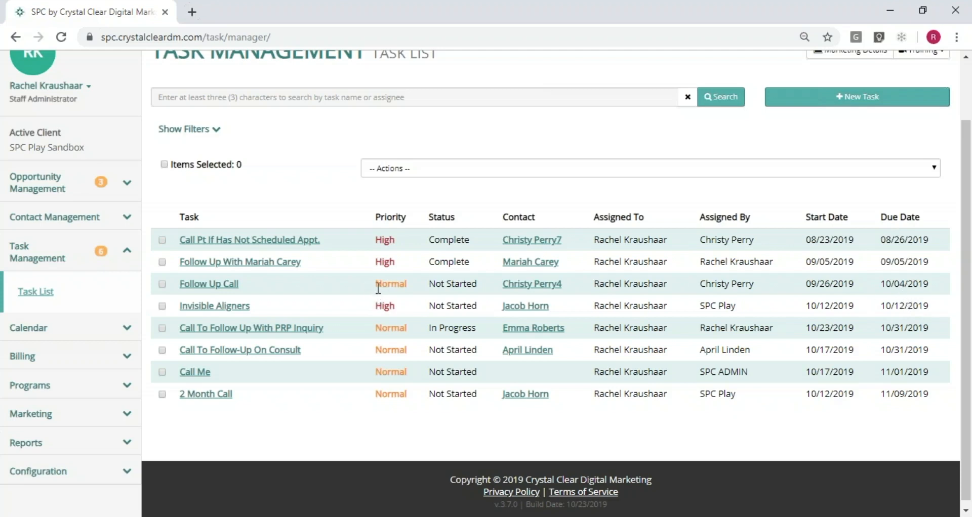
pyautogui.click(162, 284)
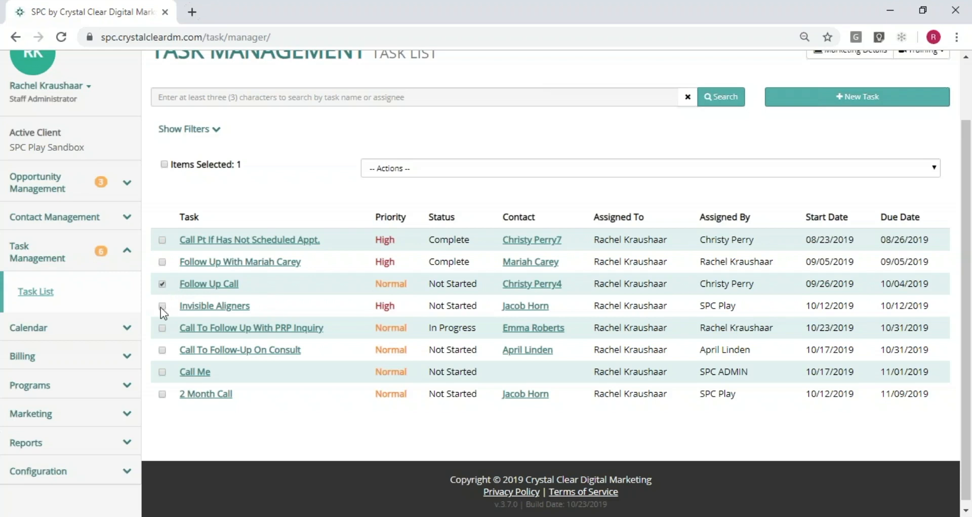
pyautogui.click(398, 170)
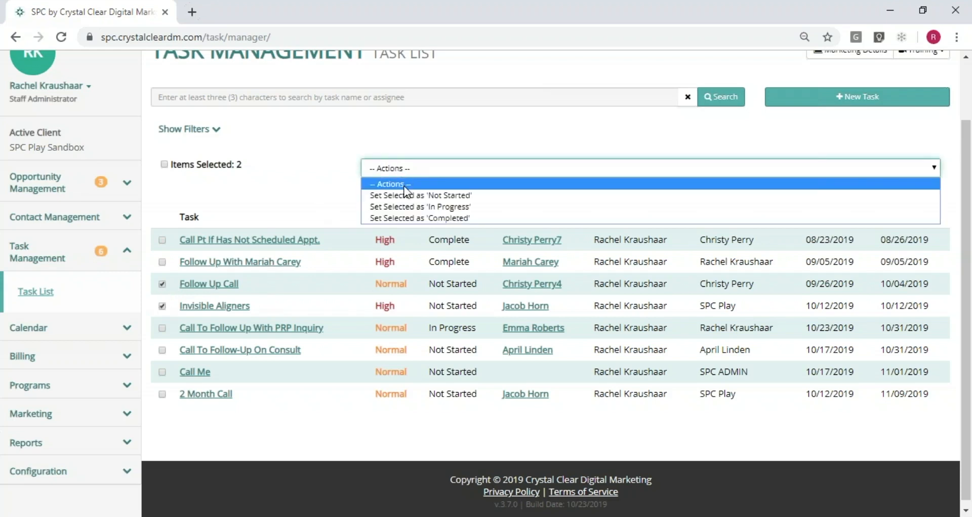
pyautogui.click(409, 218)
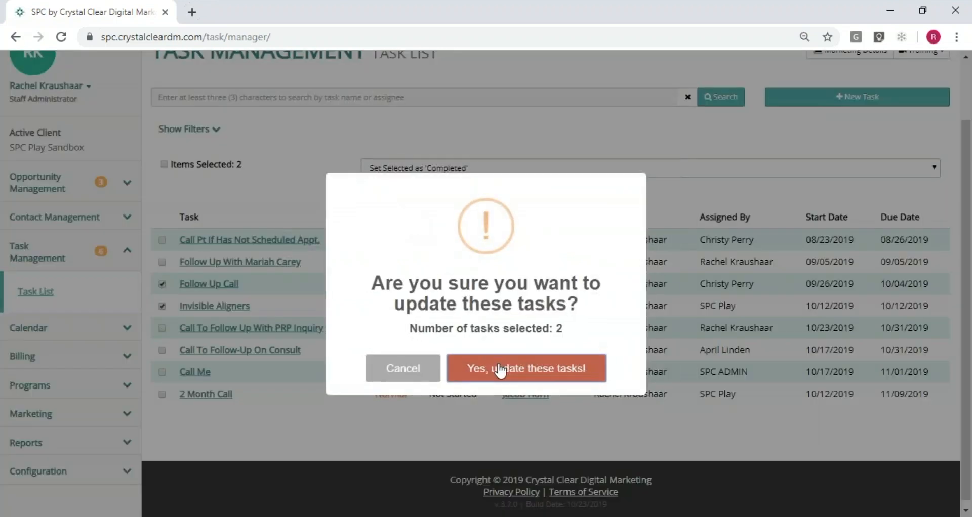
pyautogui.click(499, 369)
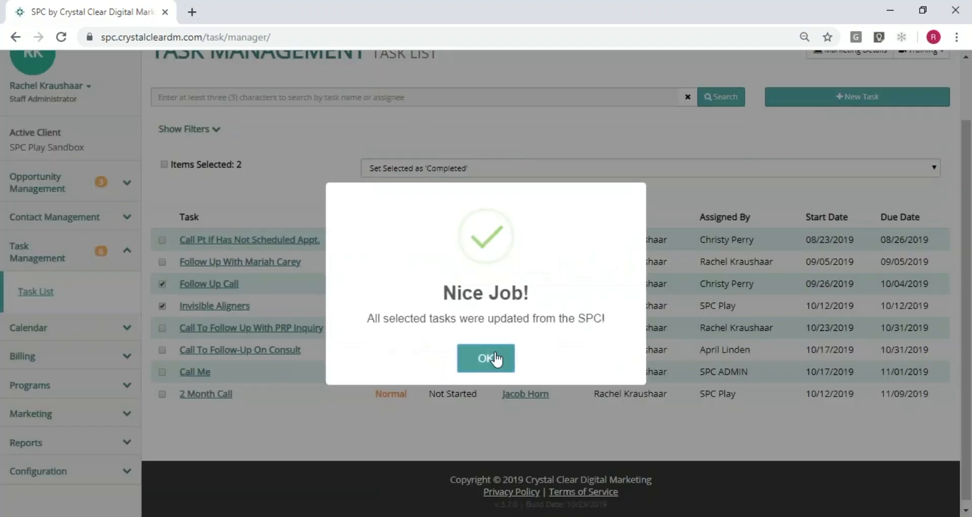
pyautogui.click(495, 355)
pyautogui.scroll(-3, 415, 105)
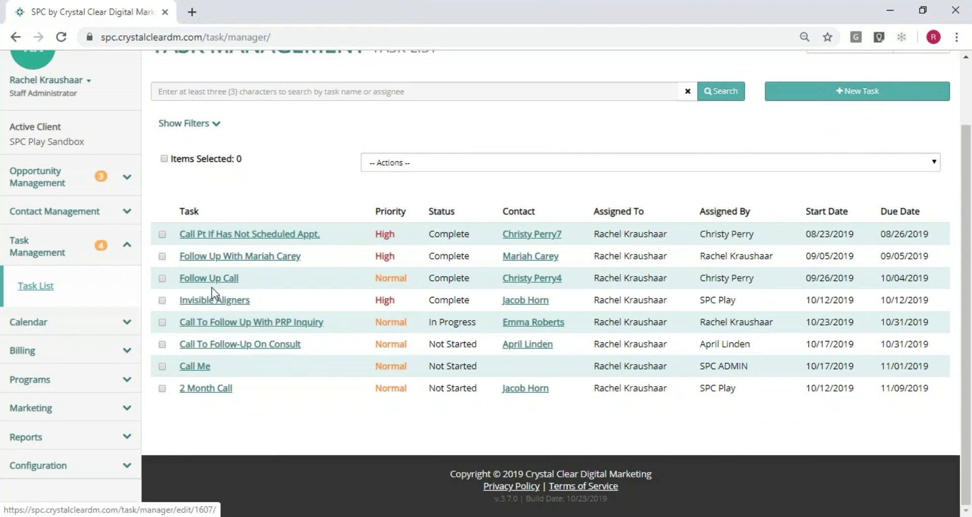
# Open the Call To Follow-Up On Consult task, add the comment "Left VM." and save the task.
pyautogui.click(225, 345)
pyautogui.scroll(-3, 255, 240)
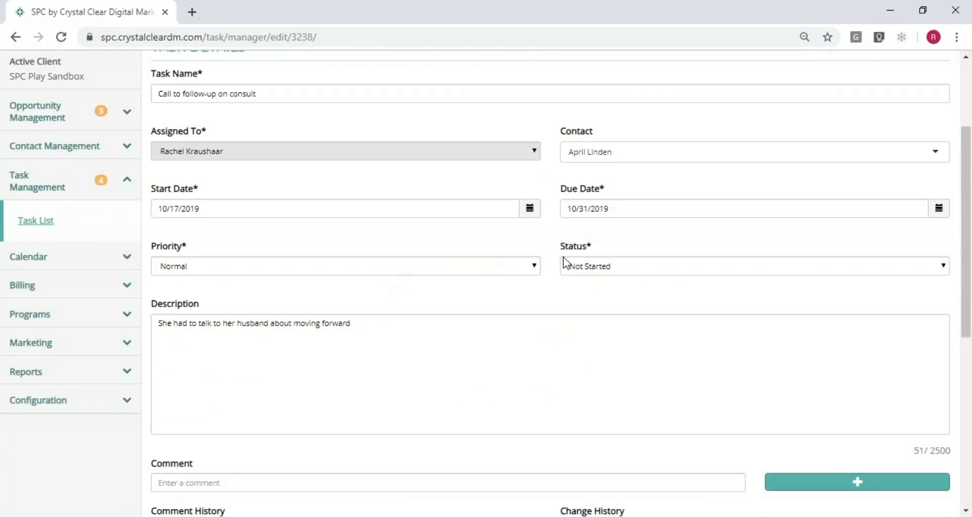
pyautogui.scroll(-4, 562, 263)
pyautogui.click(217, 272)
pyautogui.write('Left VM.')
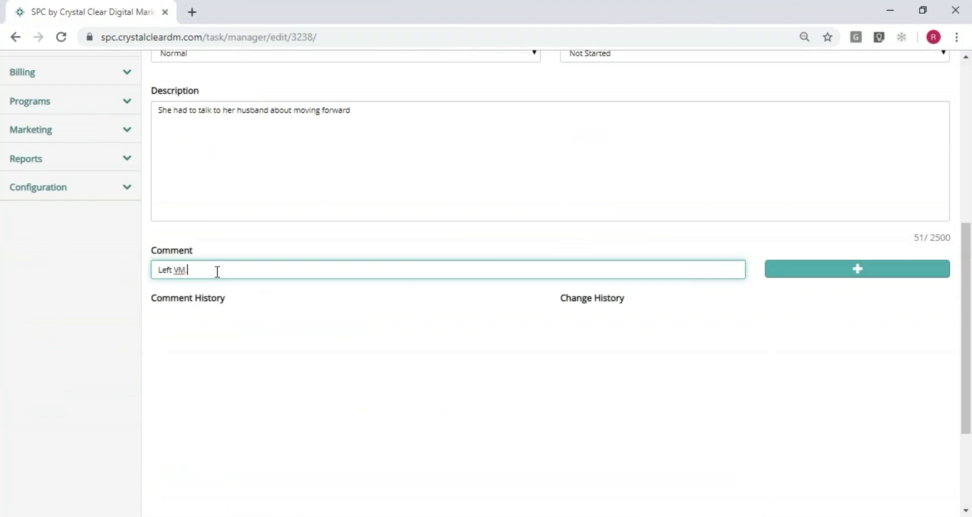
pyautogui.click(810, 278)
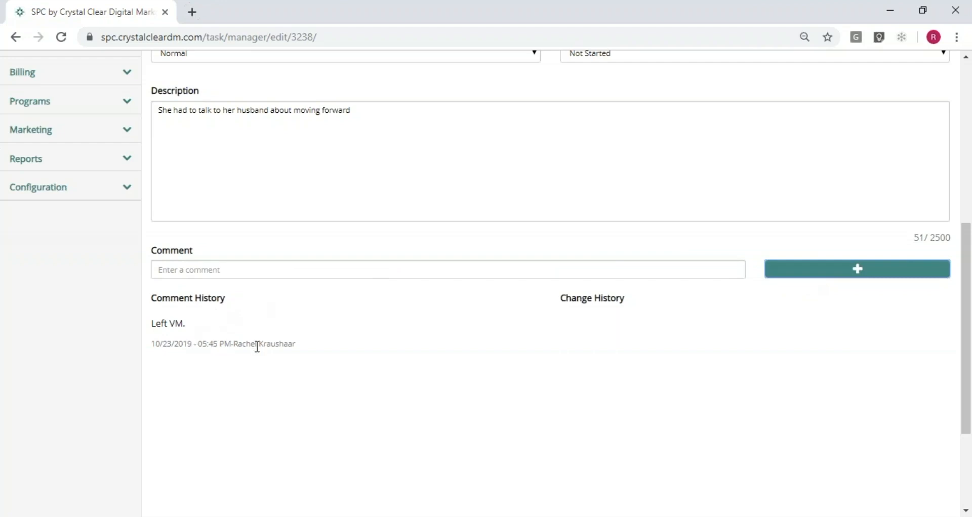
pyautogui.scroll(-3, 694, 250)
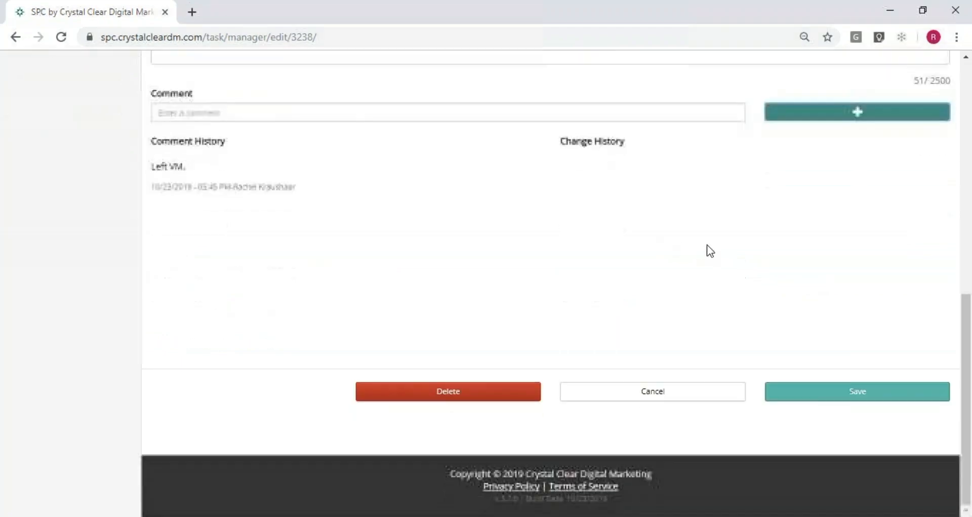
pyautogui.click(812, 387)
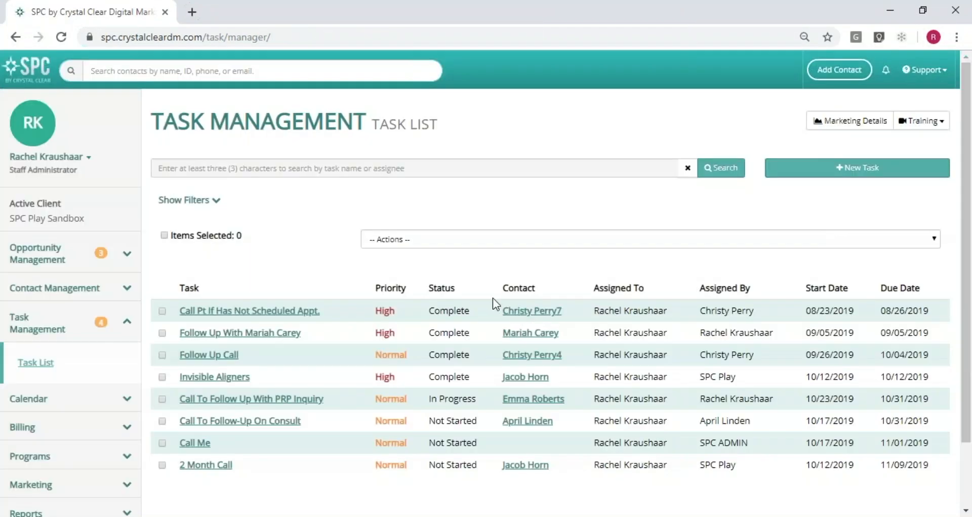
# Set the Call To Follow-Up On Consult task as In Progress with a bulk action from the task list and confirm.
pyautogui.scroll(-3, 493, 299)
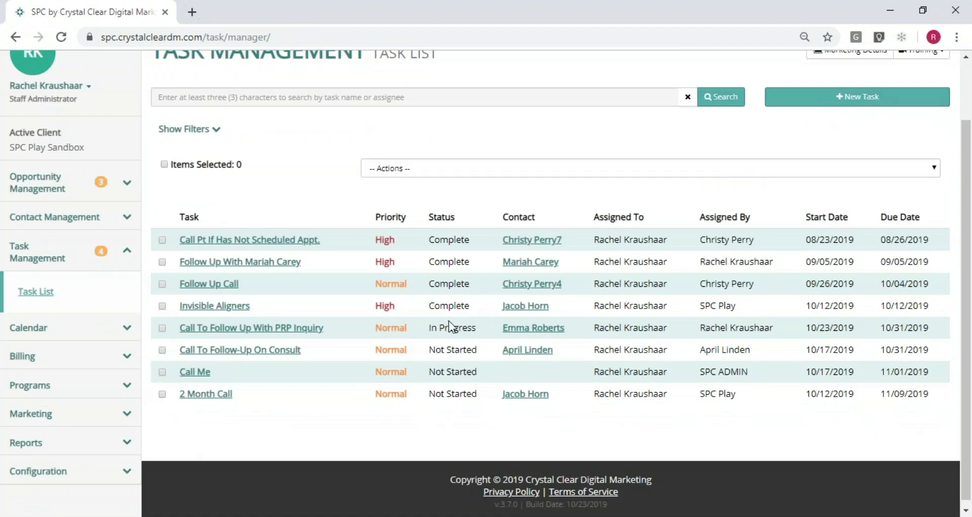
pyautogui.click(162, 350)
pyautogui.click(410, 172)
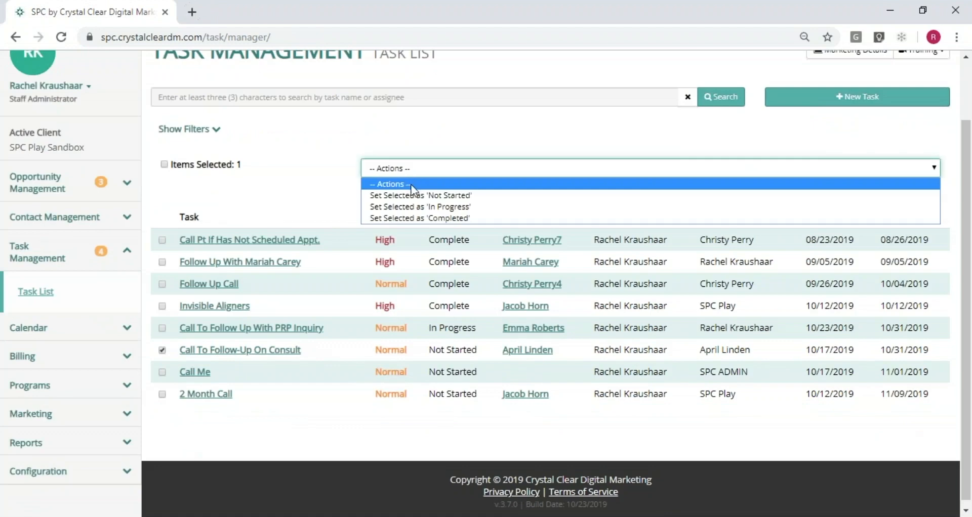
pyautogui.click(412, 206)
pyautogui.click(525, 385)
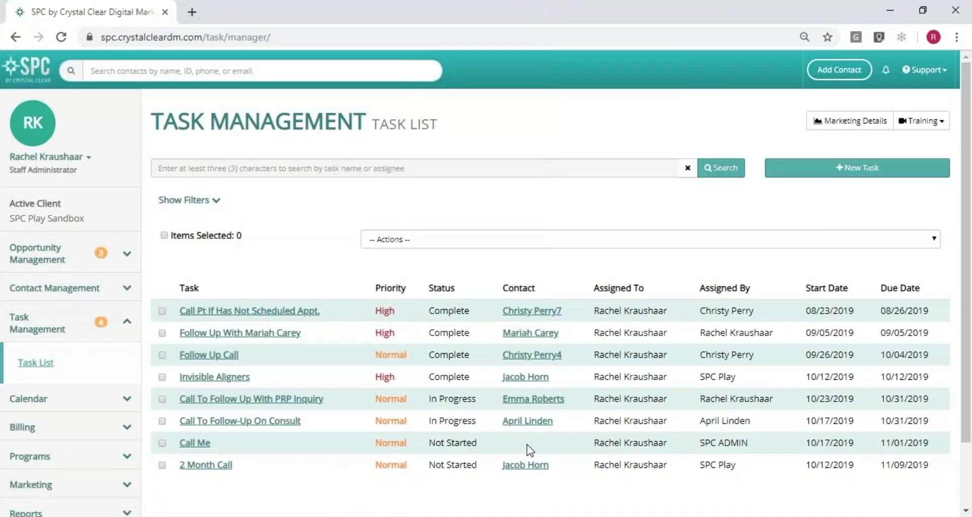
# Start a new task named "Schedule Consult" and assign it to Staff Account.
pyautogui.scroll(-2, 578, 307)
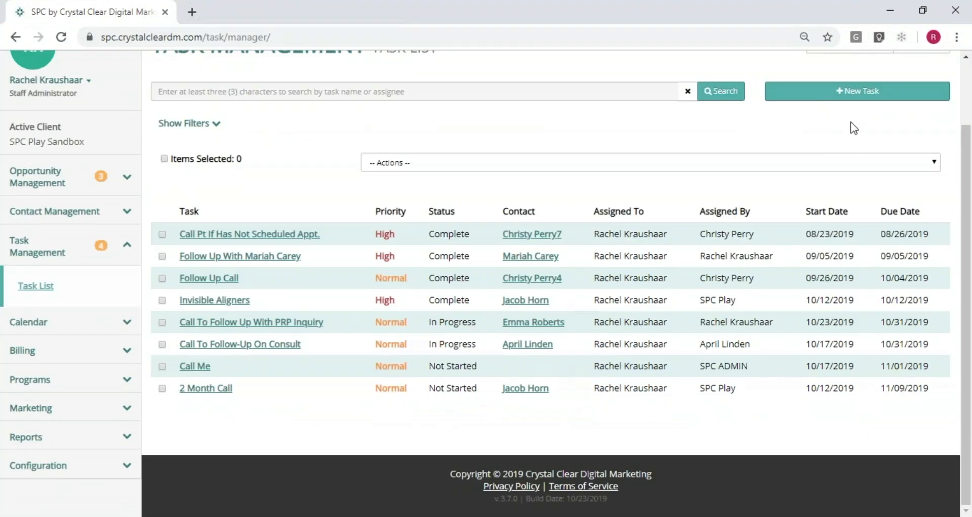
pyautogui.scroll(2, 867, 124)
pyautogui.click(820, 166)
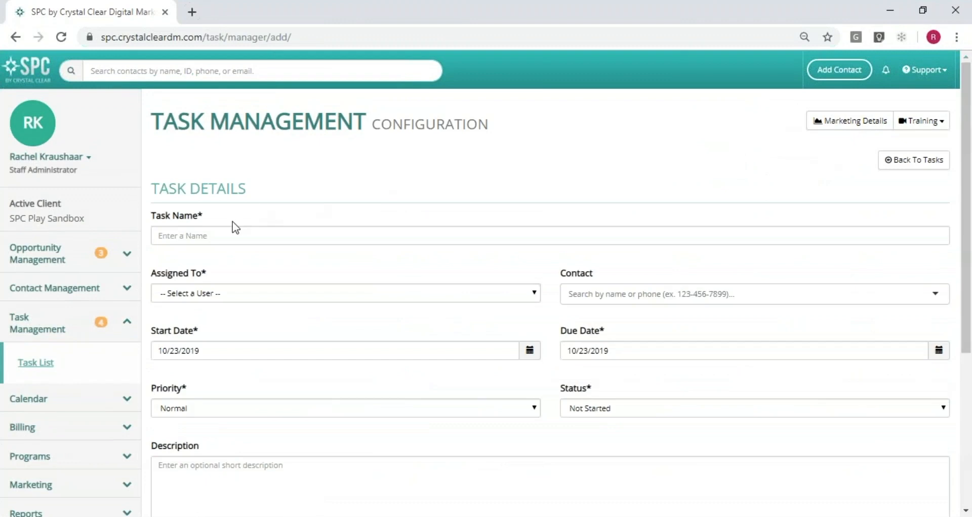
pyautogui.click(215, 235)
pyautogui.write('Schedule Consult')
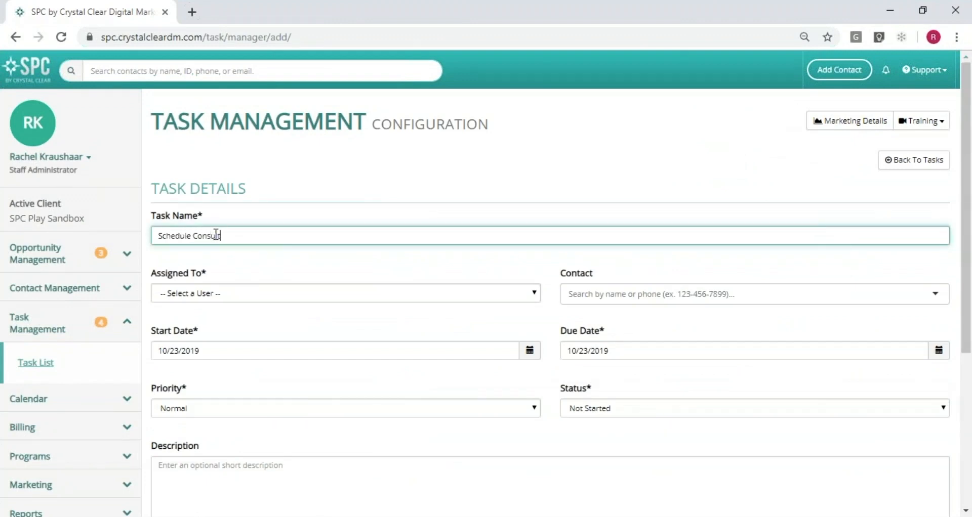
pyautogui.click(201, 294)
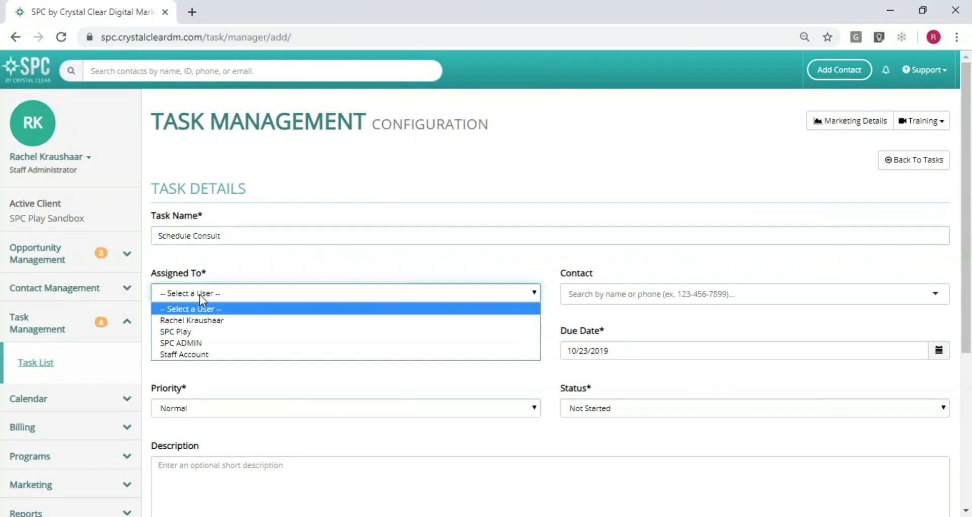
pyautogui.click(190, 356)
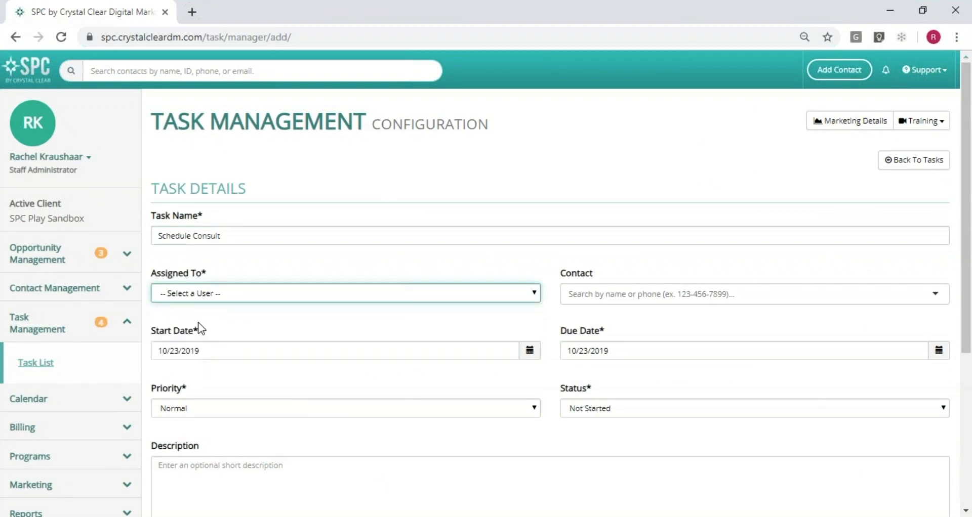
# Link the new task to the contact Elvis Presley and set its due date to 10/25/2019.
pyautogui.click(616, 300)
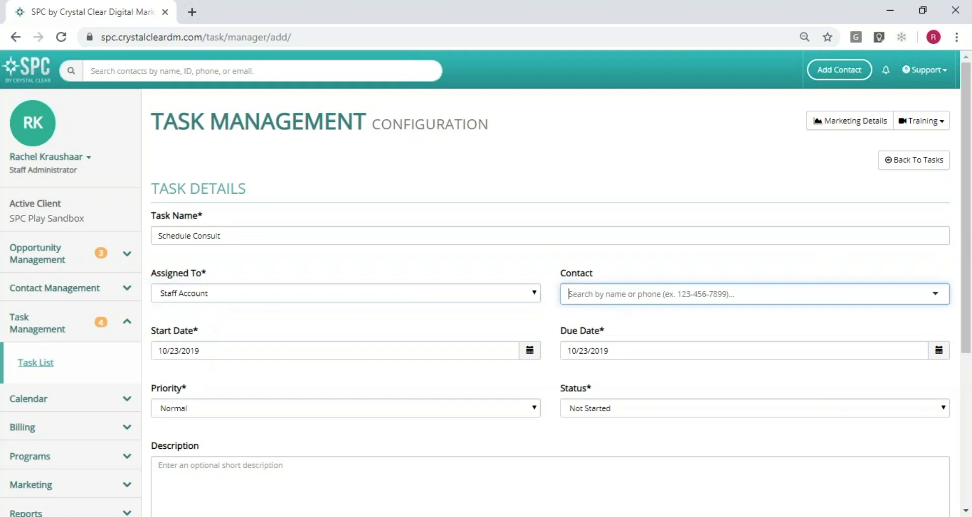
pyautogui.write('elv')
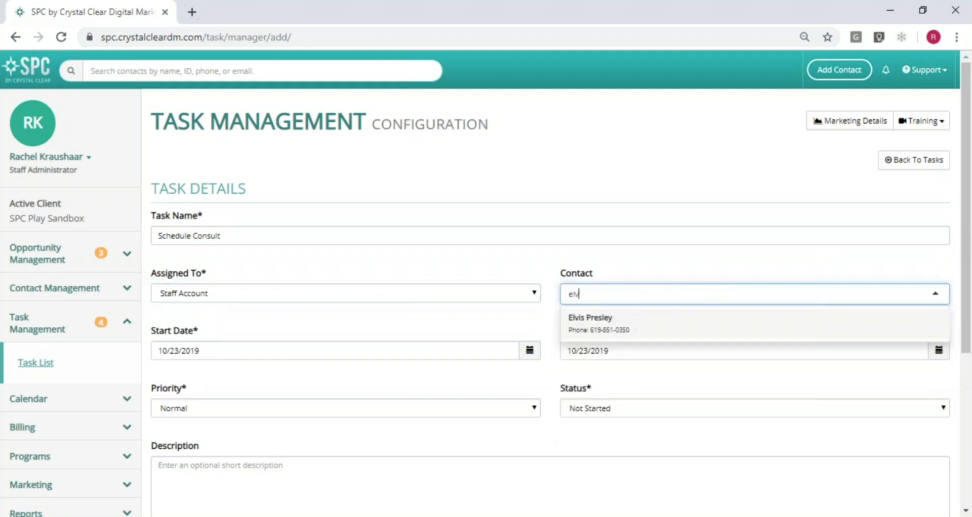
pyautogui.click(616, 324)
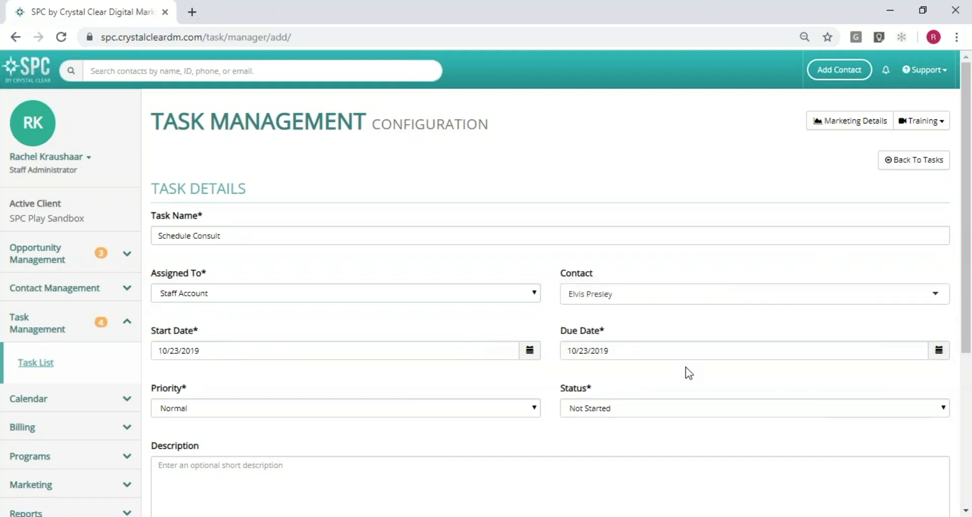
pyautogui.click(859, 358)
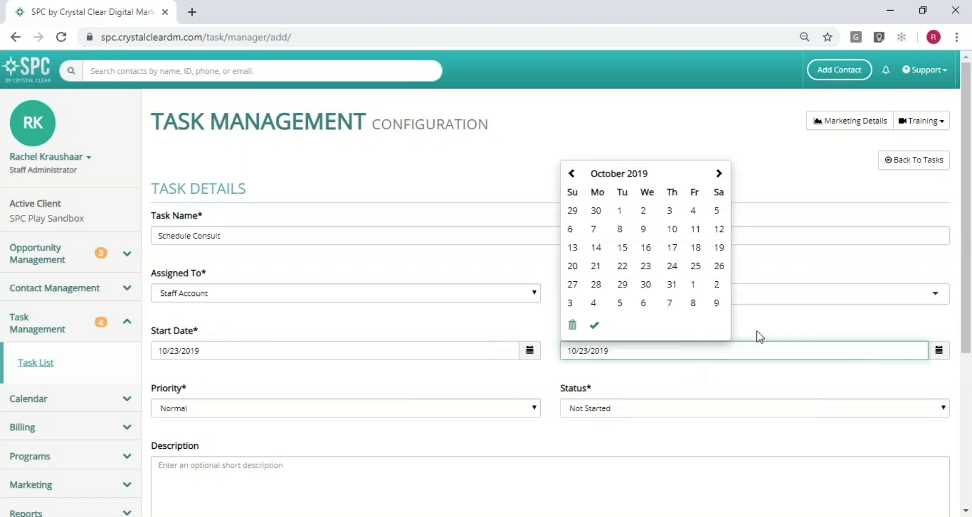
pyautogui.click(696, 266)
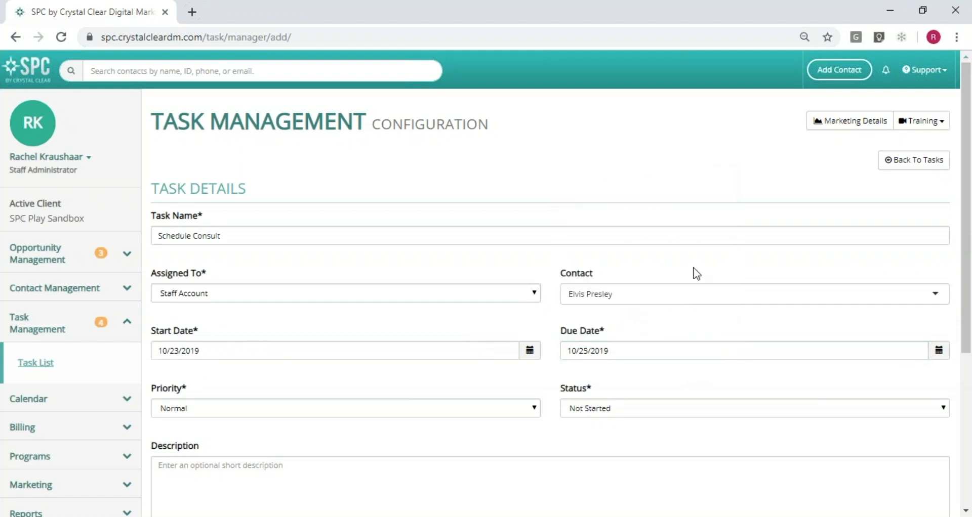
# Set the new task's priority to High and its status to Not Started, and save the task.
pyautogui.scroll(-2, 297, 309)
pyautogui.click(217, 339)
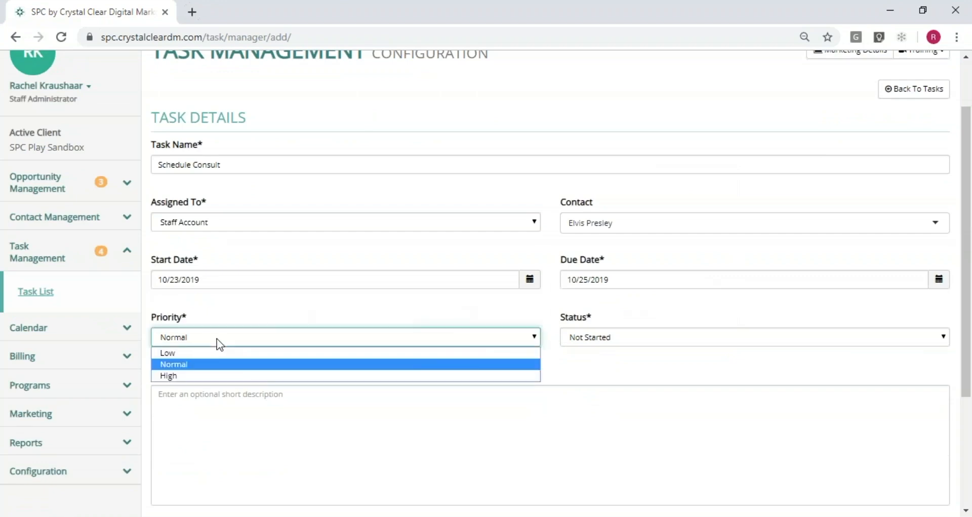
pyautogui.click(210, 374)
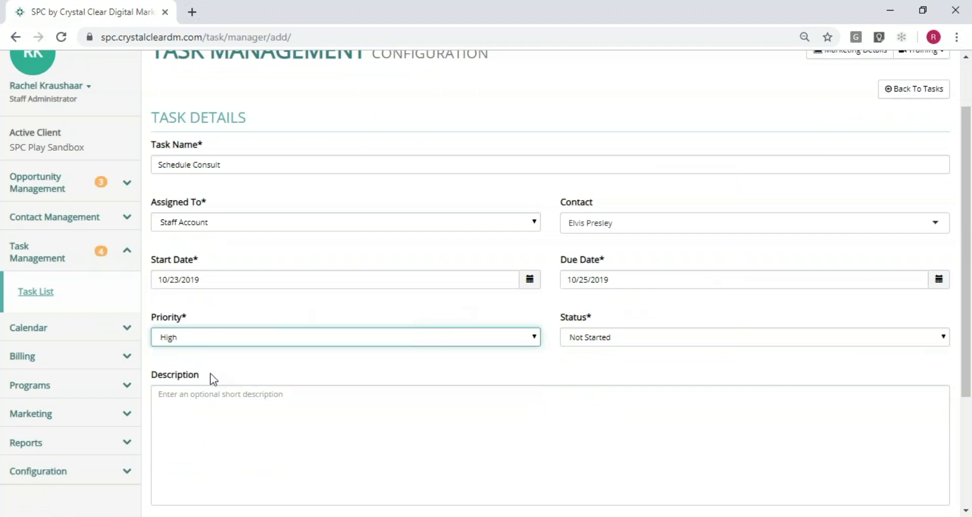
pyautogui.click(620, 339)
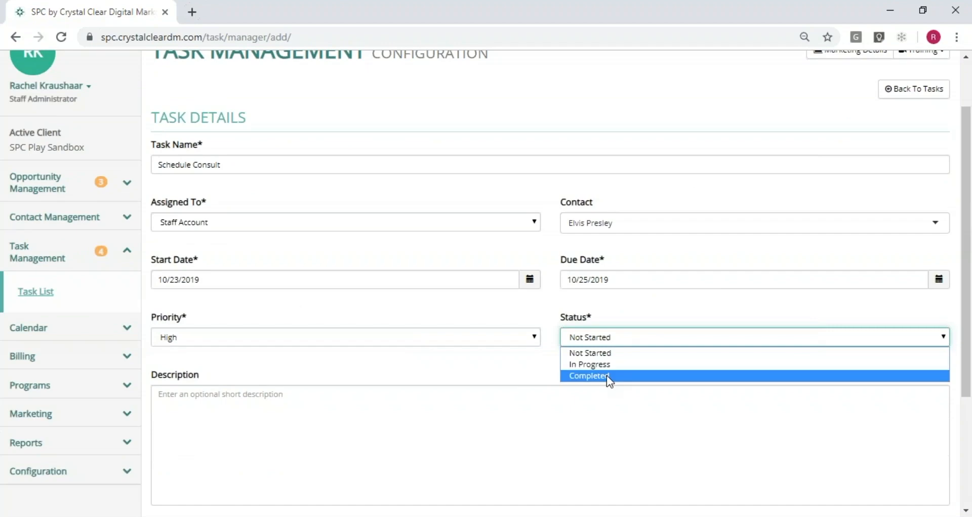
pyautogui.click(614, 354)
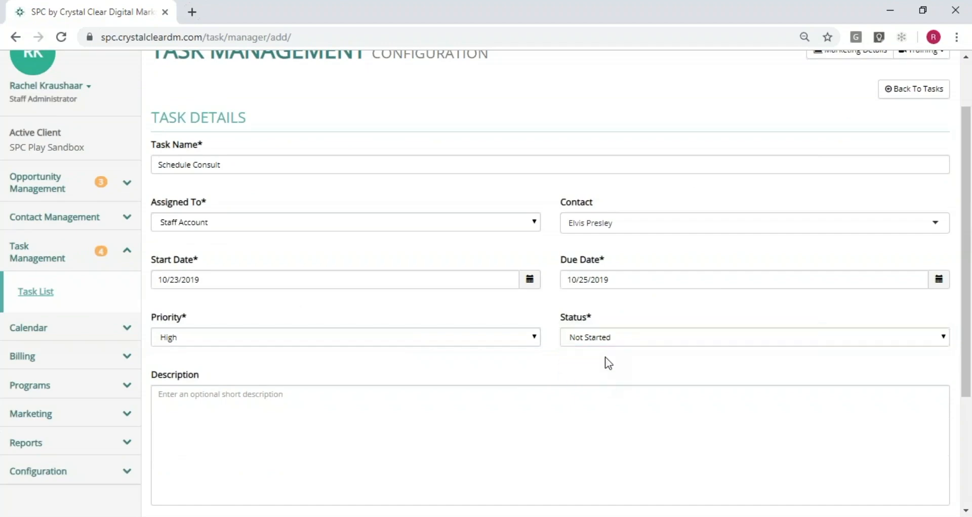
pyautogui.scroll(-3, 430, 330)
pyautogui.click(813, 400)
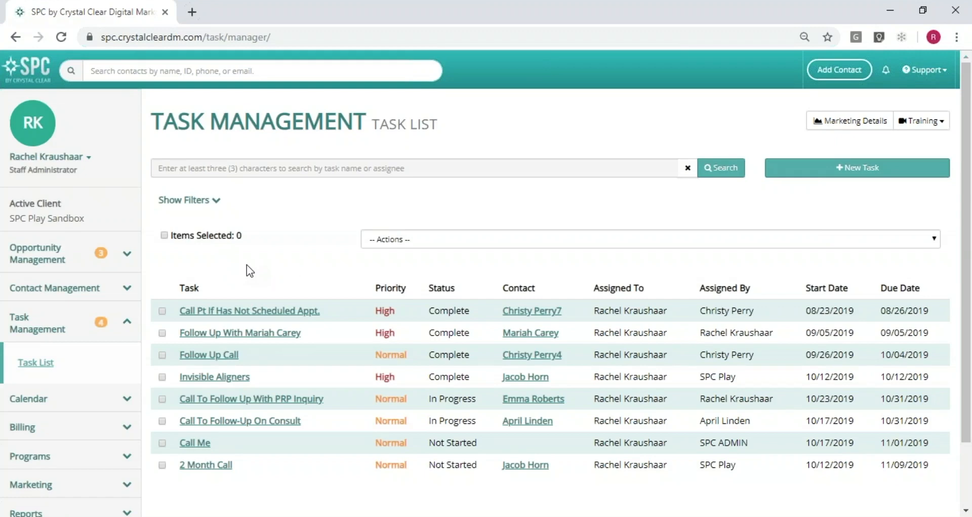
# Show the task list filters and set the date range to 10/01/2019 - 10/23/2019.
pyautogui.scroll(-2, 342, 333)
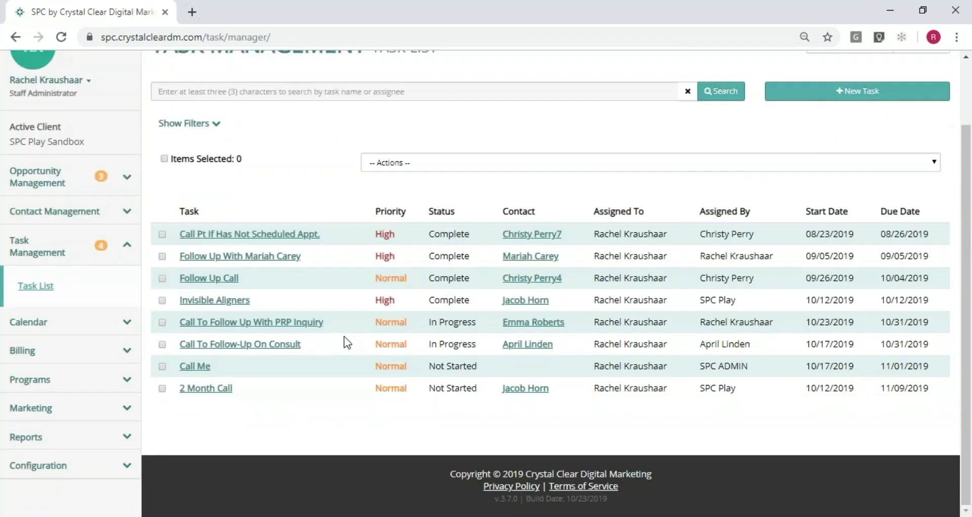
pyautogui.scroll(2, 343, 339)
pyautogui.click(185, 201)
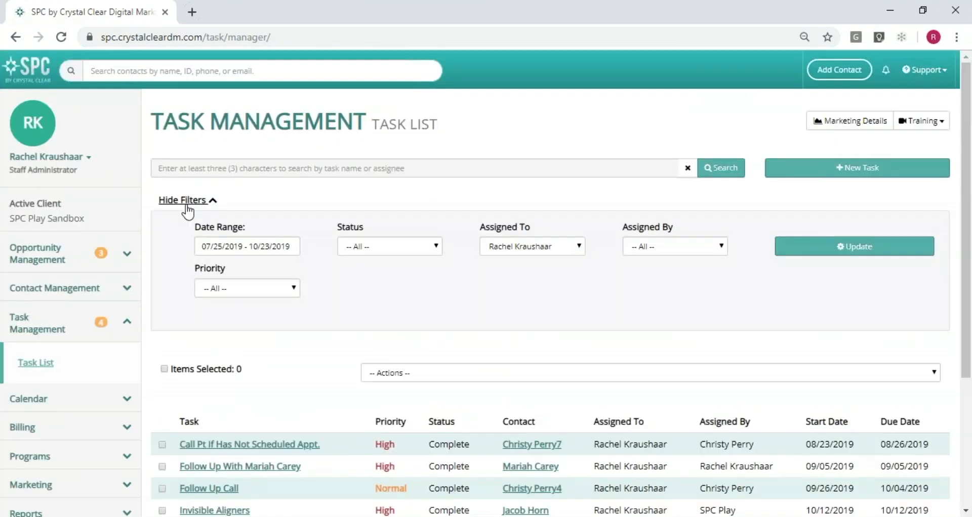
pyautogui.click(213, 243)
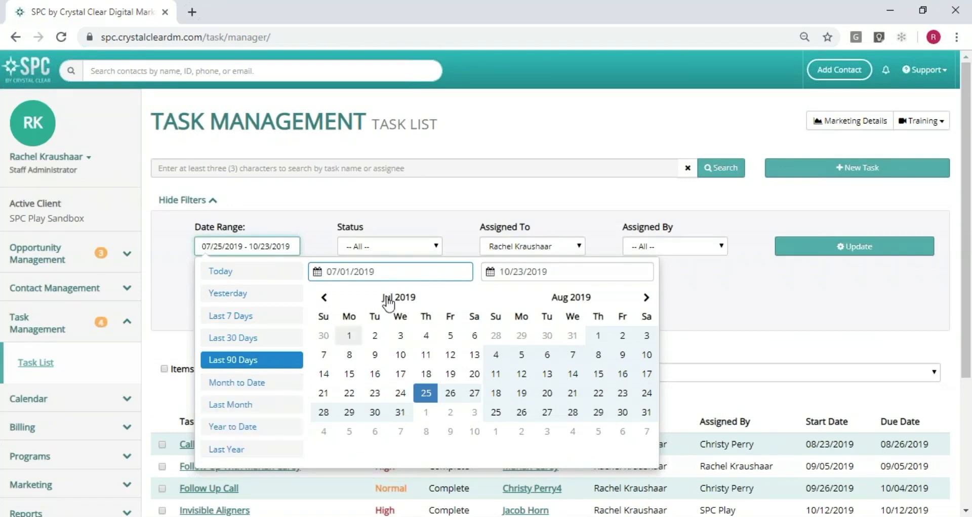
pyautogui.click(645, 299)
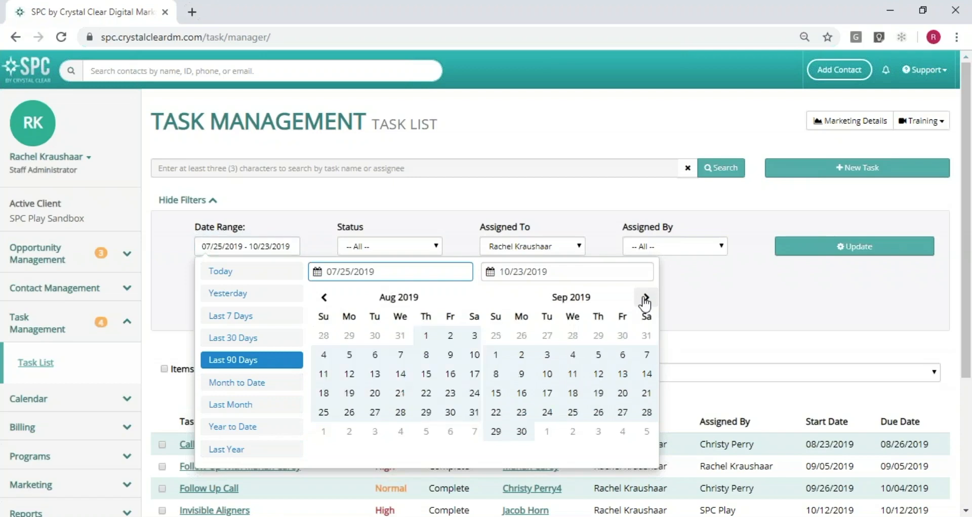
pyautogui.click(645, 299)
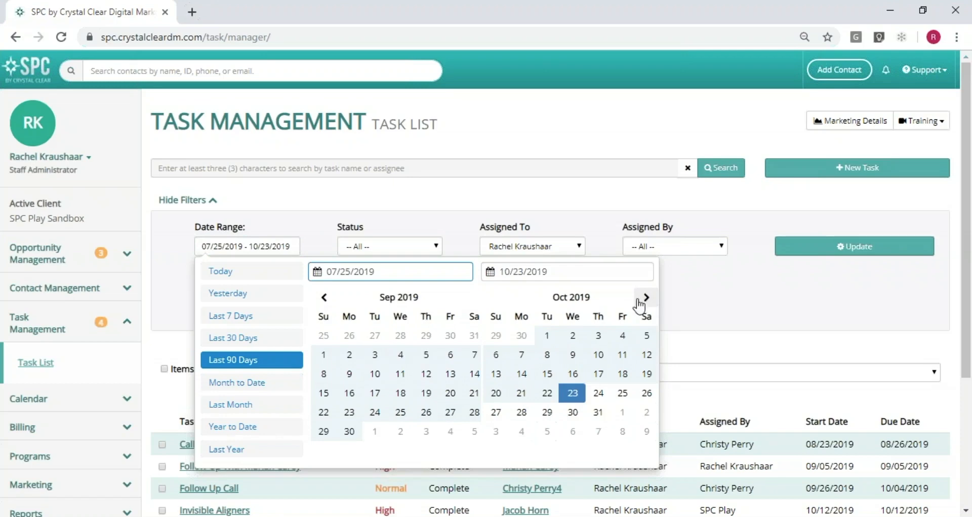
pyautogui.click(547, 336)
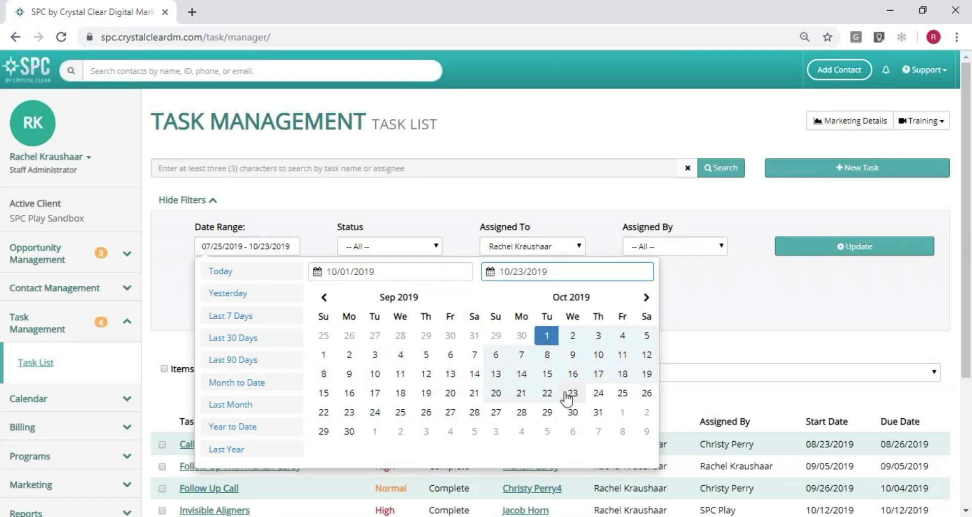
pyautogui.click(571, 393)
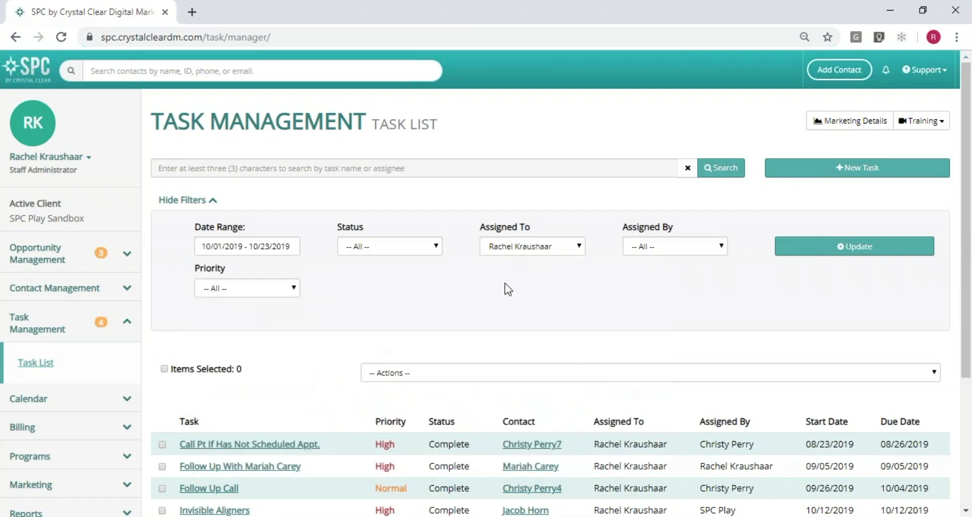
# Set the Assigned To, Assigned By and Priority filters to All, update the task list and review the filtered tasks.
pyautogui.click(387, 248)
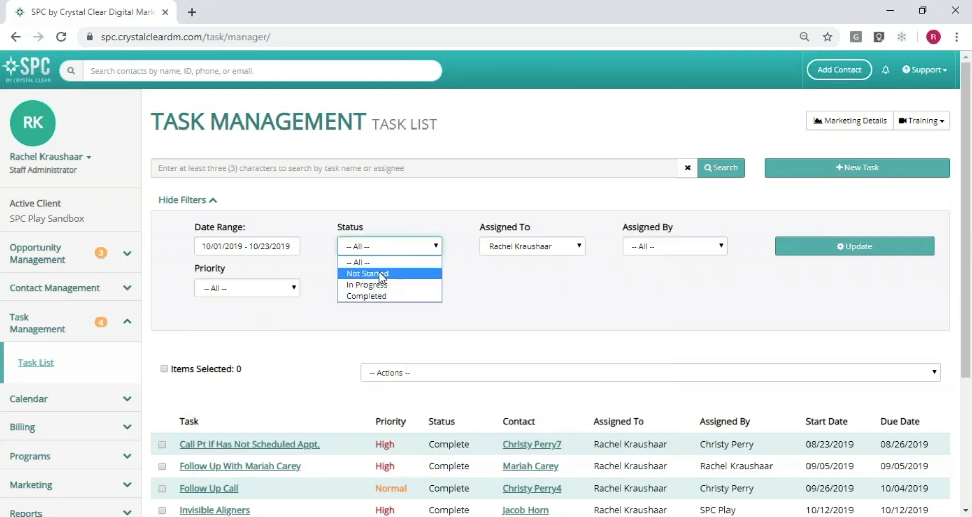
pyautogui.click(464, 247)
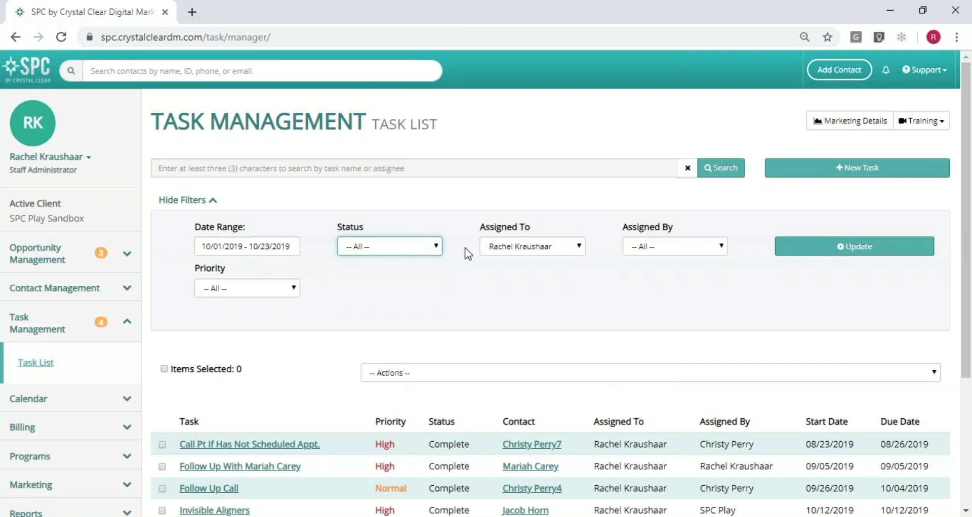
pyautogui.click(538, 248)
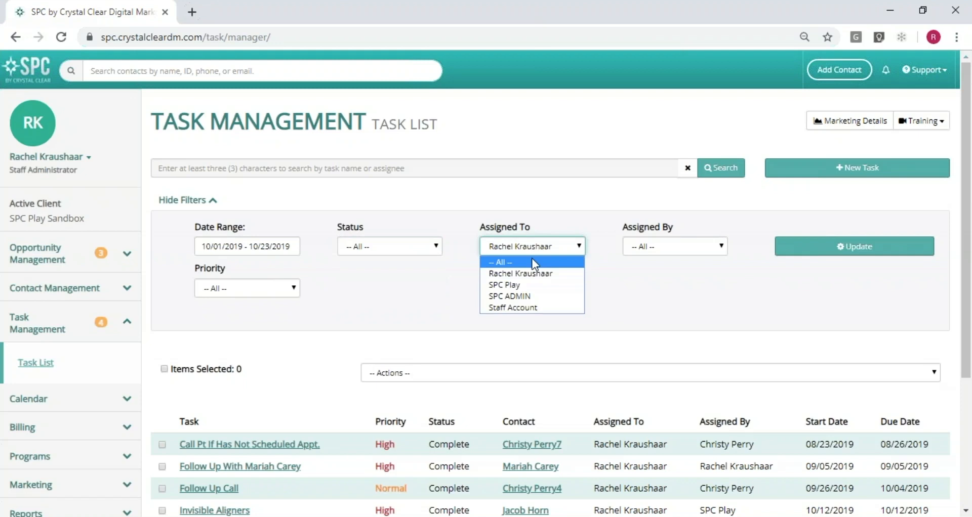
pyautogui.click(534, 262)
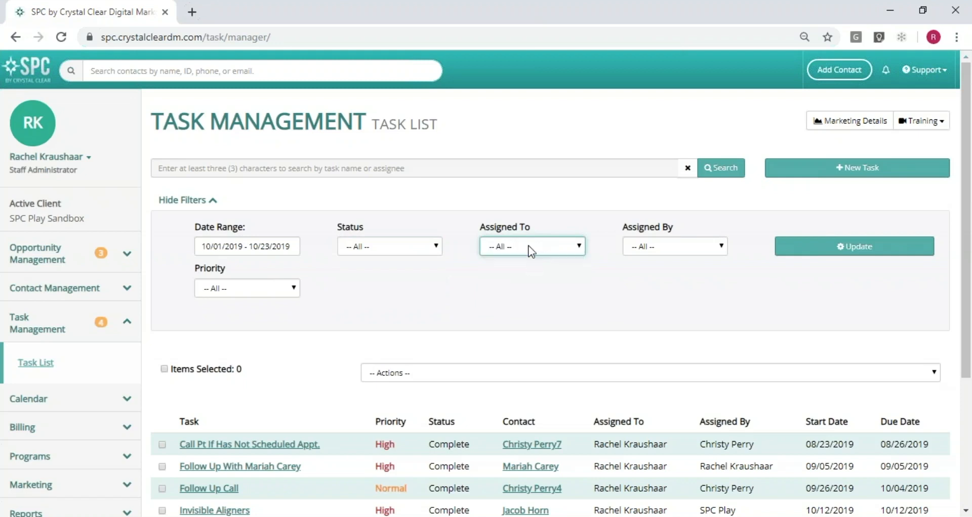
pyautogui.click(666, 251)
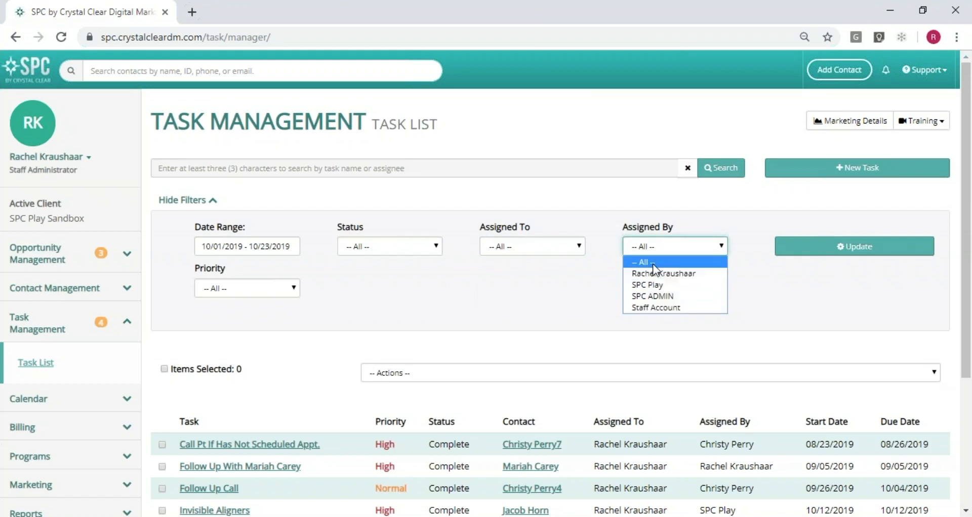
pyautogui.click(653, 264)
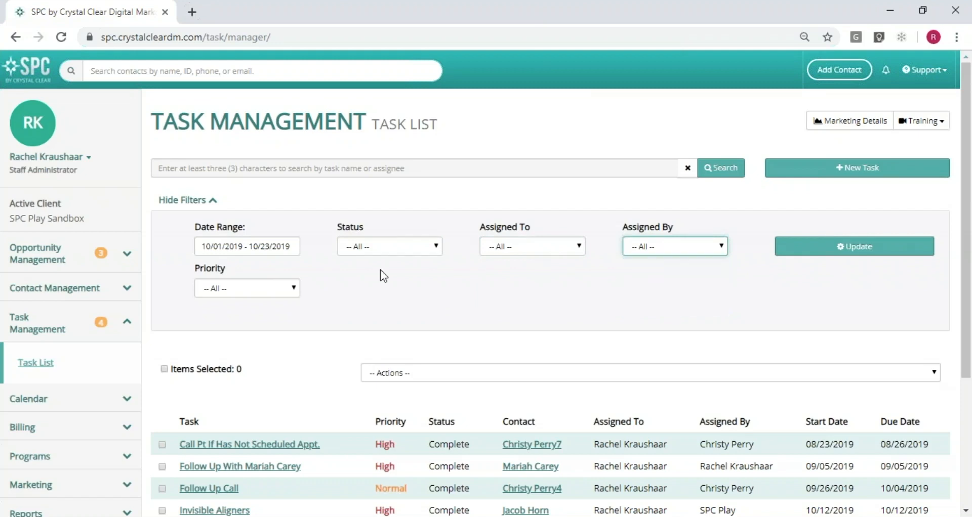
pyautogui.click(268, 292)
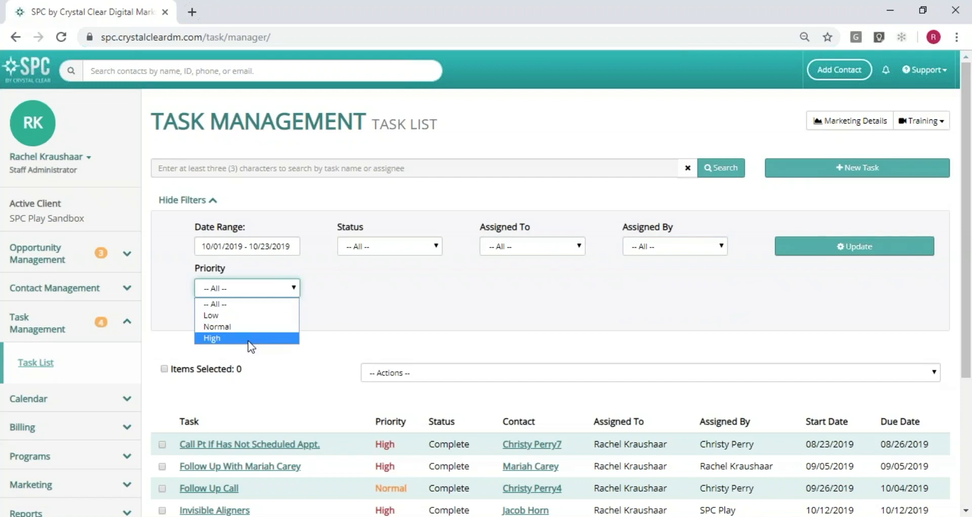
pyautogui.click(248, 304)
pyautogui.click(805, 249)
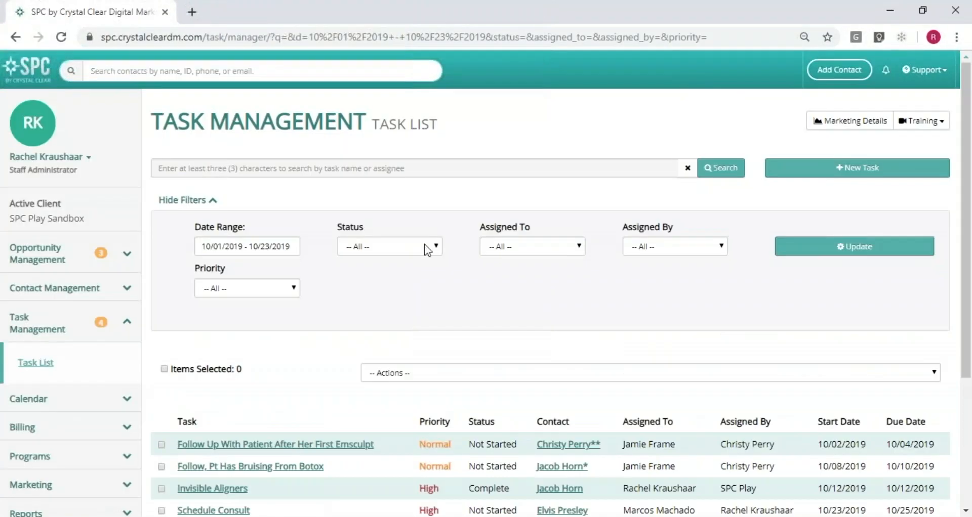
pyautogui.scroll(-4, 424, 244)
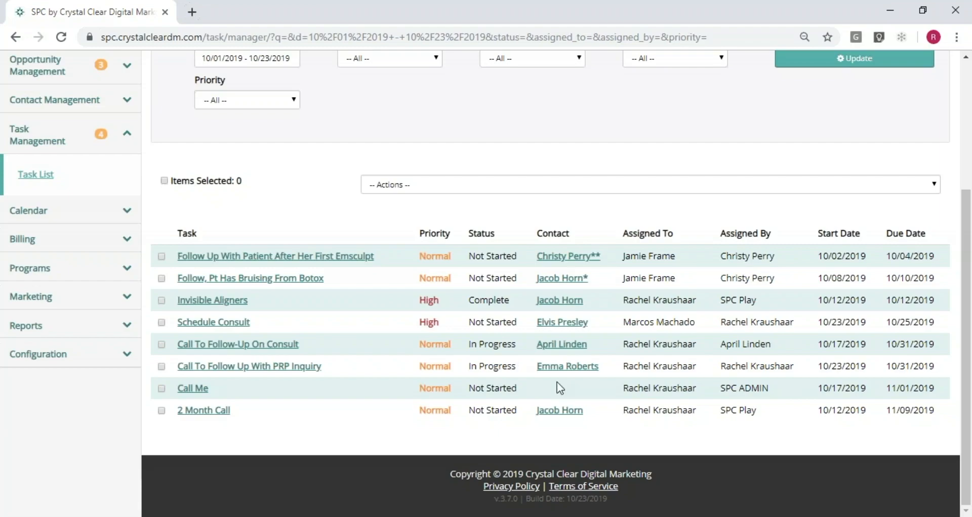
pyautogui.scroll(3, 704, 208)
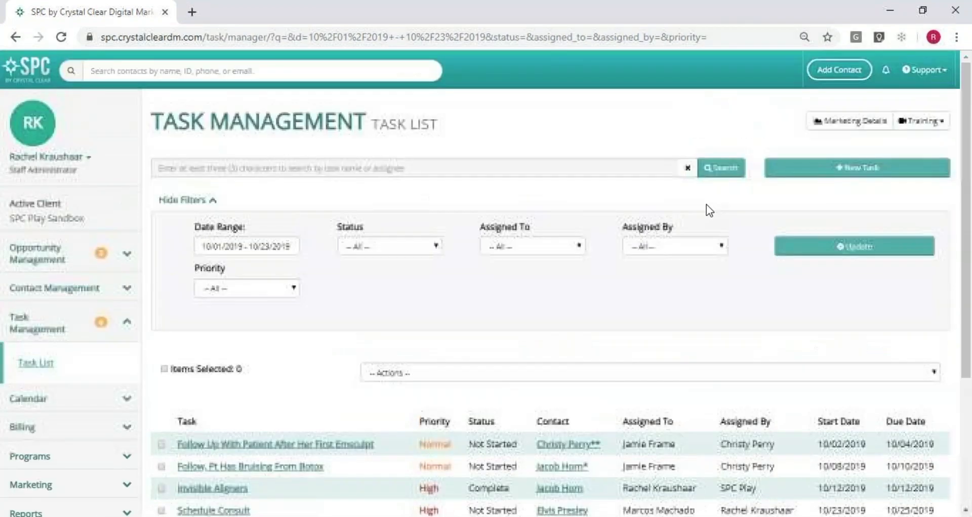